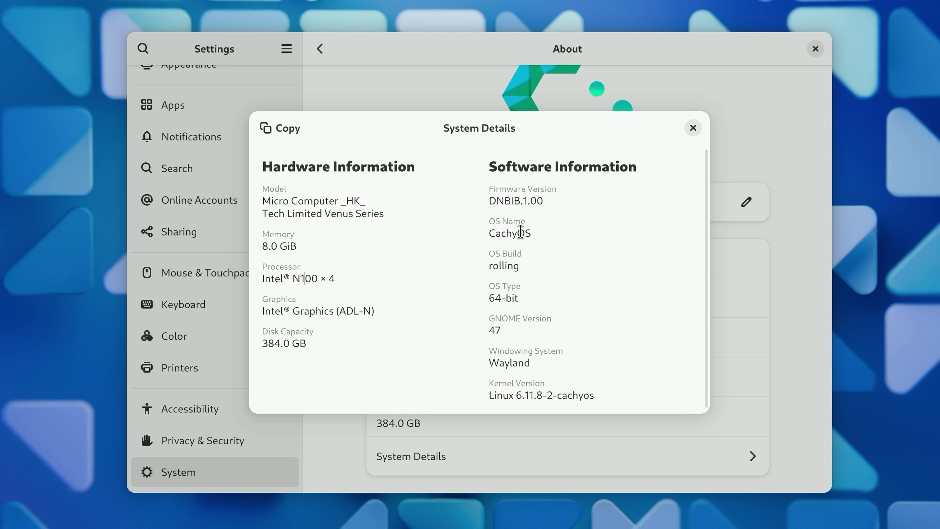
Open the full System Details, highlight the kernel version, then close the dialog
{"action": "left_click", "coordinate": [693, 128]}
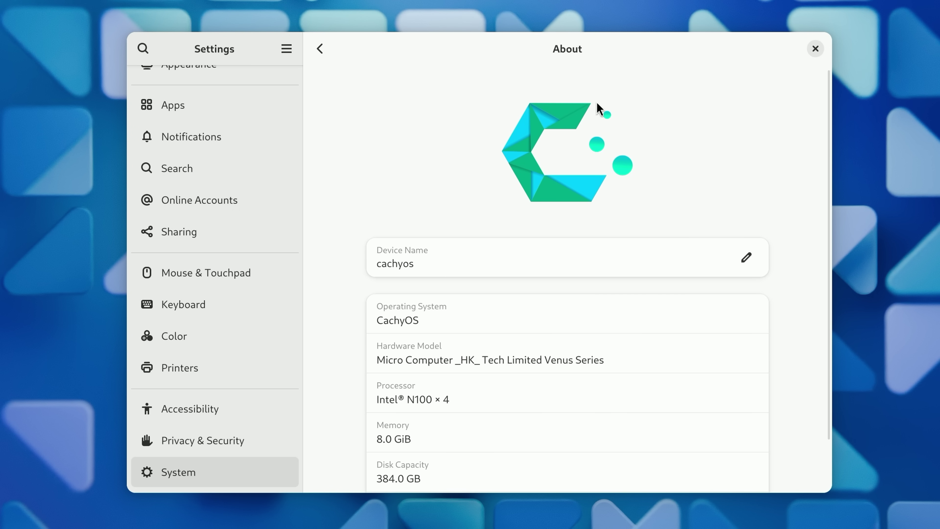
{"action": "scroll", "coordinate": [543, 320], "scroll_direction": "down", "scroll_amount": 3}
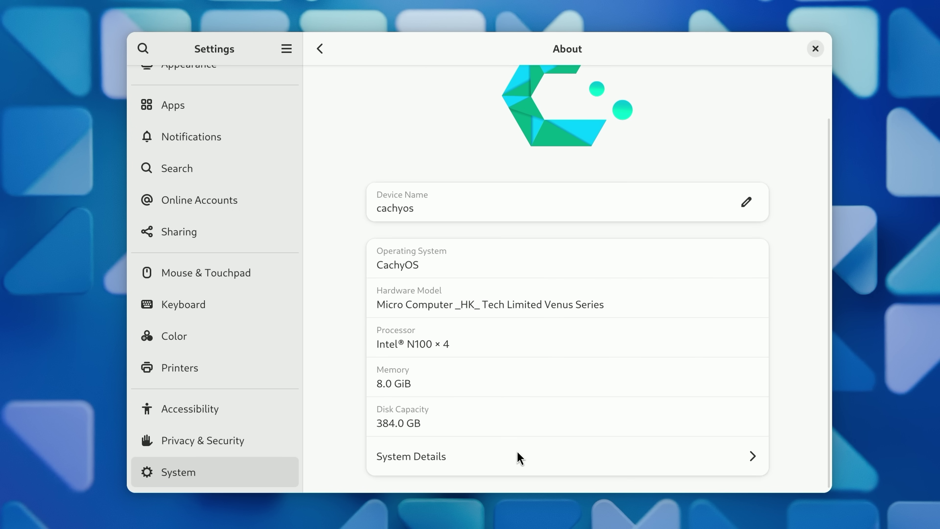
{"action": "left_click", "coordinate": [520, 459]}
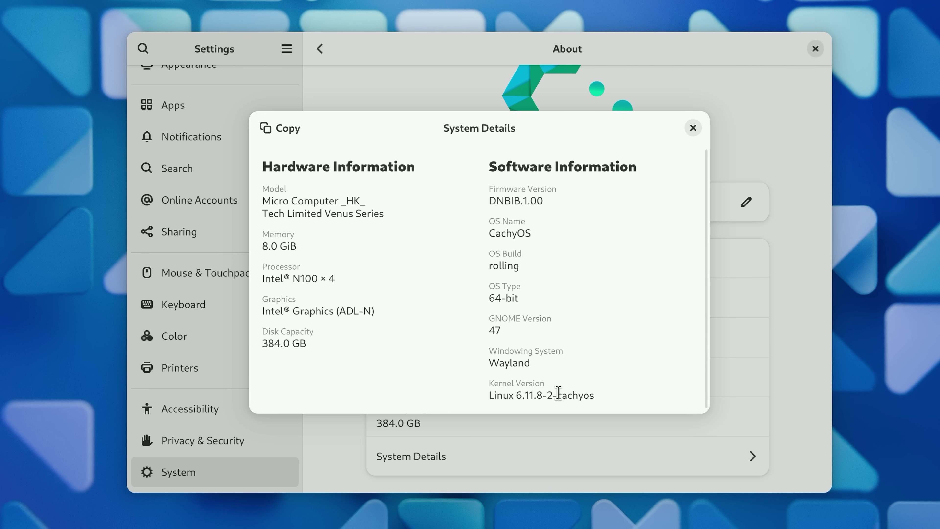
{"action": "left_click_drag", "start_coordinate": [603, 393], "coordinate": [504, 396]}
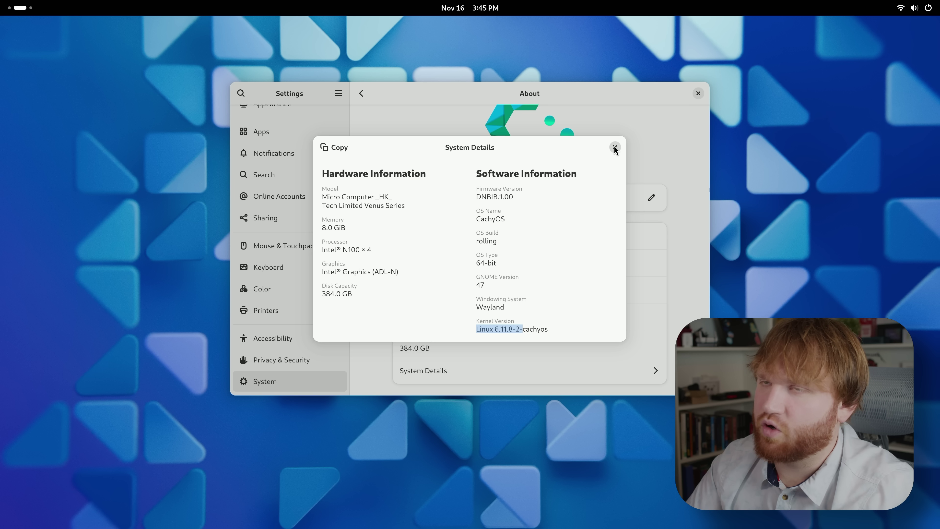
{"action": "left_click", "coordinate": [692, 128]}
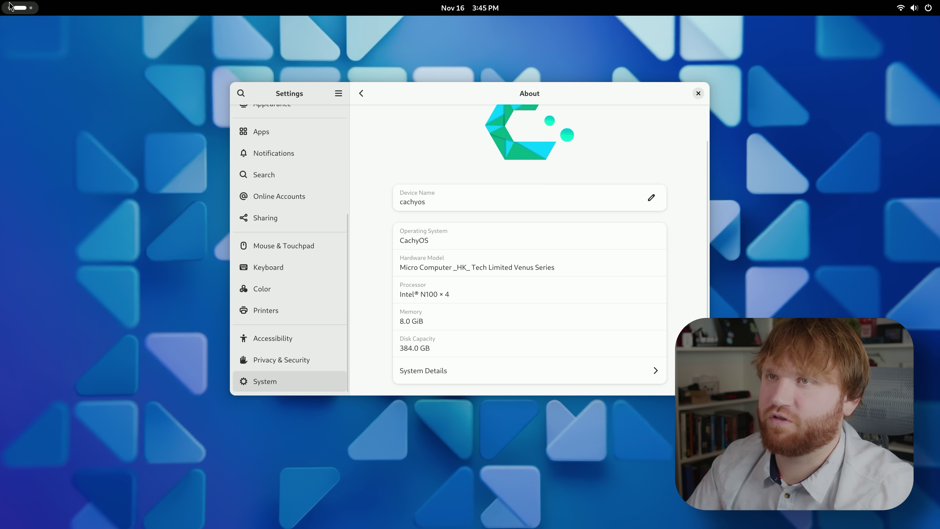
On cachyos.org, highlight the CachyOS description and the optimized packages paragraph
{"action": "left_click", "coordinate": [21, 8]}
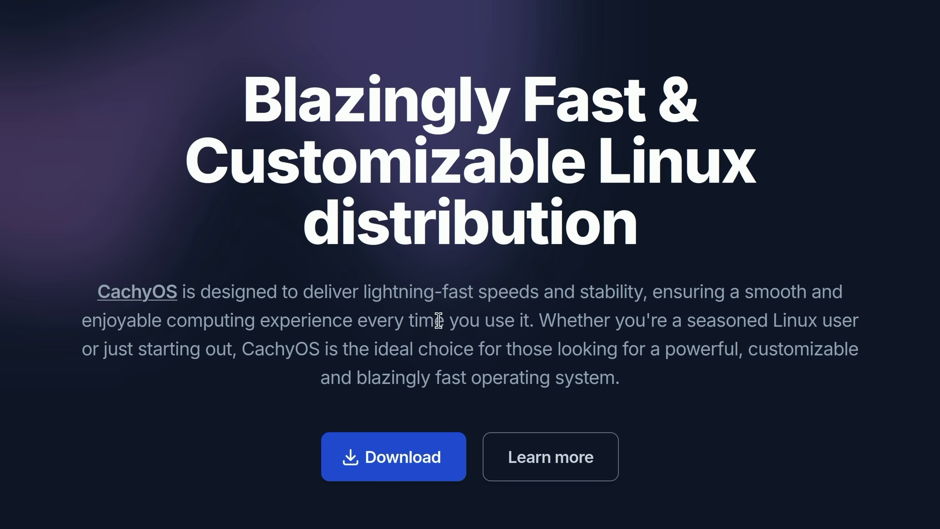
{"action": "left_click_drag", "start_coordinate": [563, 328], "coordinate": [571, 371]}
{"action": "left_click", "coordinate": [585, 372]}
{"action": "scroll", "coordinate": [740, 324], "scroll_direction": "down", "scroll_amount": 15}
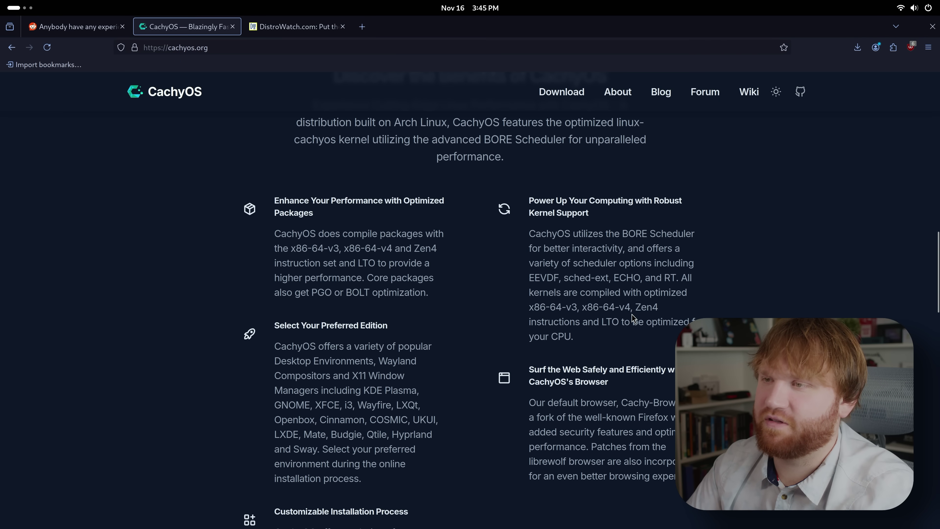
{"action": "left_click_drag", "start_coordinate": [317, 232], "coordinate": [391, 243]}
{"action": "left_click_drag", "start_coordinate": [422, 174], "coordinate": [523, 269]}
{"action": "left_click", "coordinate": [523, 269]}
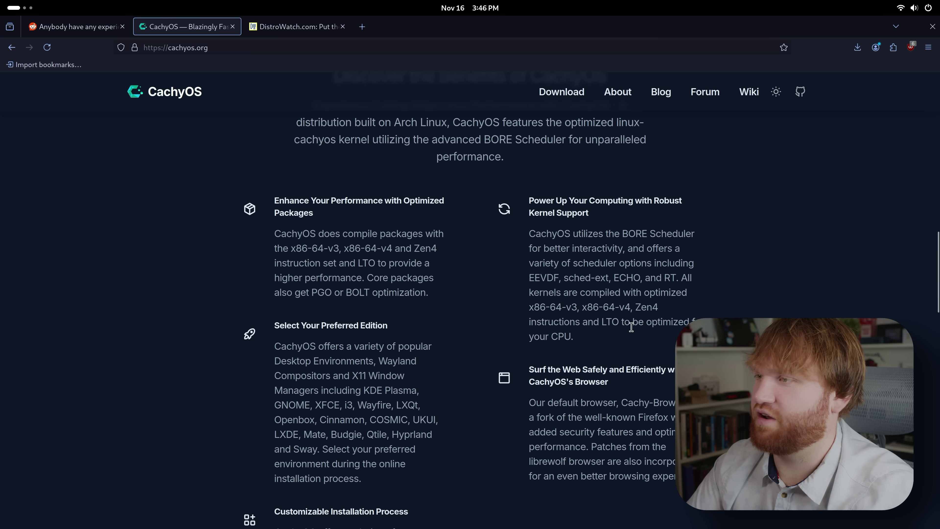
Send the selected kernel support description to the AI chatbot, then close the chatbot sidebar
{"action": "left_click_drag", "start_coordinate": [632, 327], "coordinate": [569, 248]}
{"action": "mouse_move", "coordinate": [592, 266]}
{"action": "left_click", "coordinate": [634, 295]}
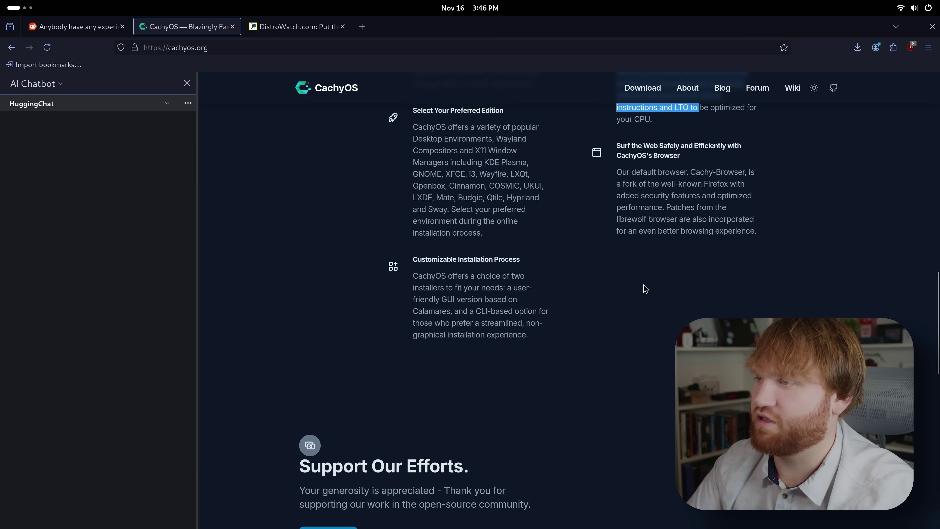
{"action": "left_click", "coordinate": [187, 83]}
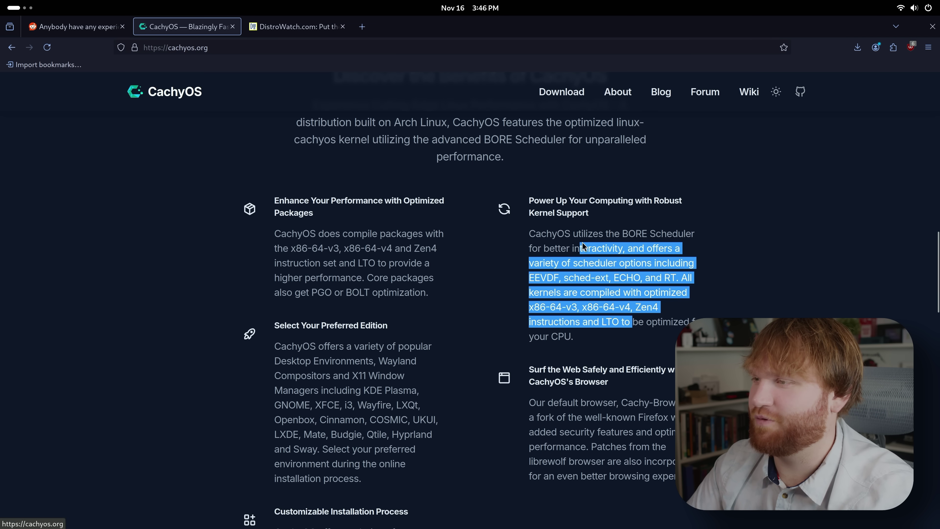
{"action": "left_click", "coordinate": [583, 247]}
{"action": "scroll", "coordinate": [537, 315], "scroll_direction": "up", "scroll_amount": 3}
{"action": "scroll", "coordinate": [507, 368], "scroll_direction": "down", "scroll_amount": 5}
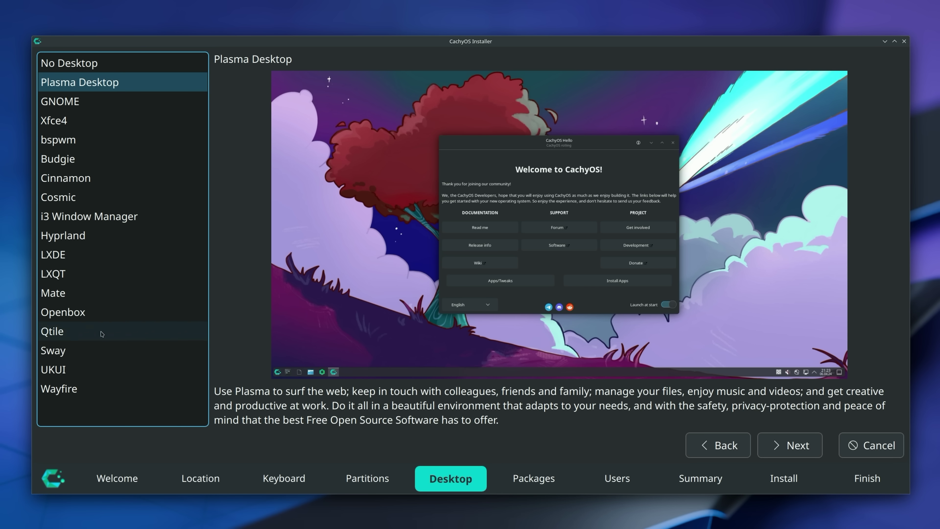
Preview UKUI, Sway, Qtile, Openbox, bspwm, i3 and GNOME, then choose Plasma Desktop
{"action": "left_click", "coordinate": [93, 378]}
{"action": "left_click", "coordinate": [96, 351]}
{"action": "left_click", "coordinate": [98, 331]}
{"action": "left_click", "coordinate": [97, 312]}
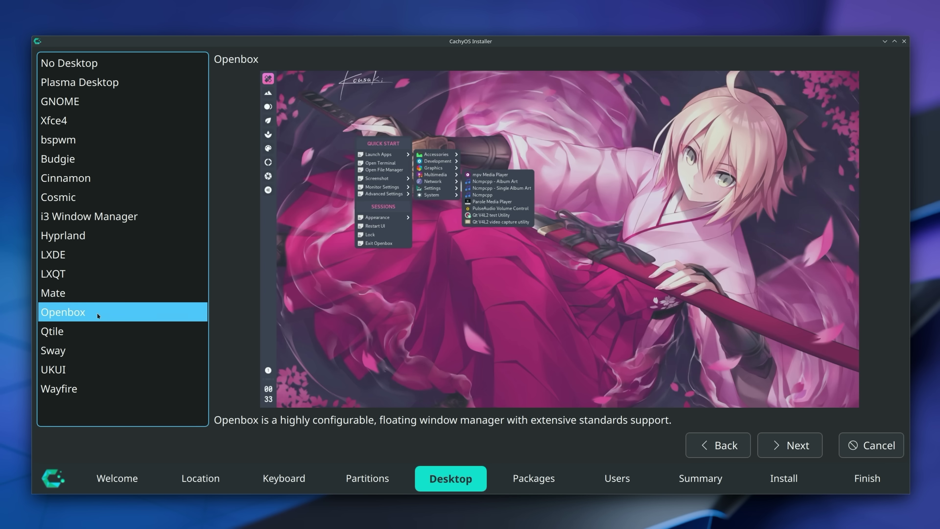
{"action": "left_click", "coordinate": [92, 150]}
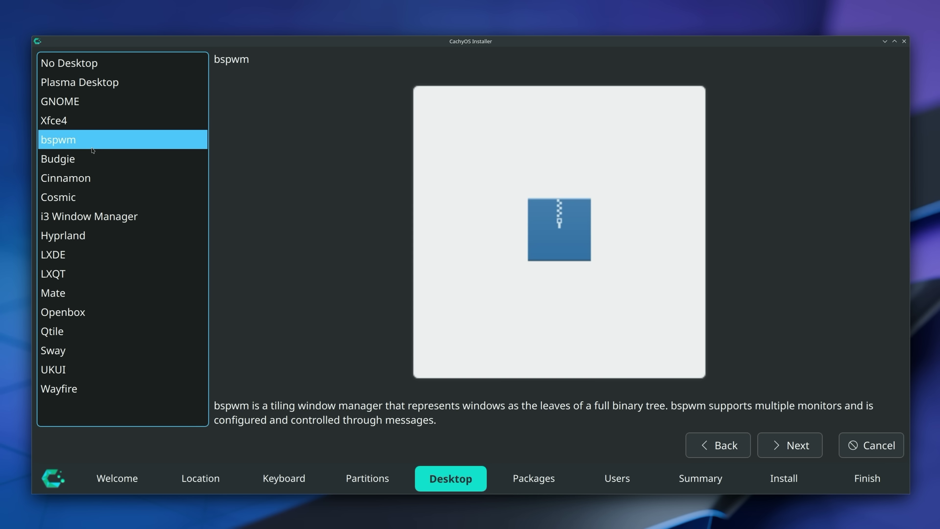
{"action": "left_click", "coordinate": [94, 223]}
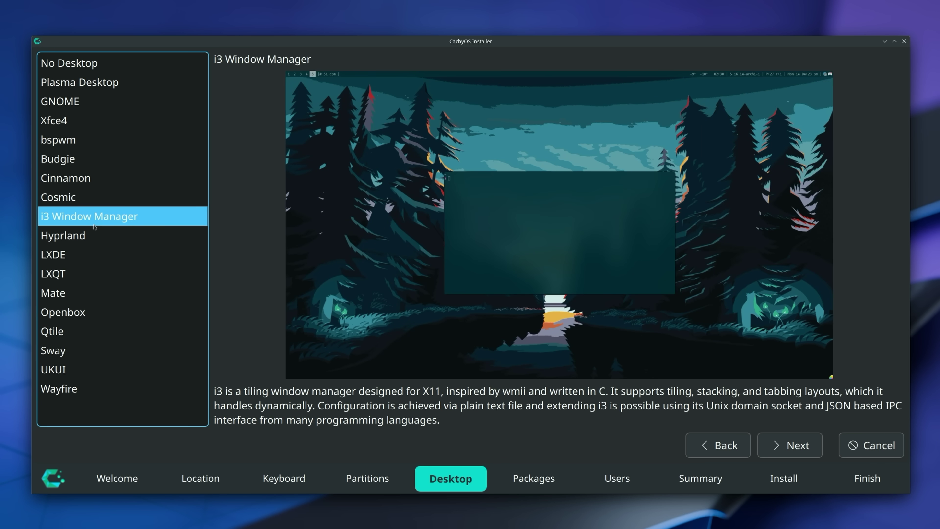
{"action": "left_click", "coordinate": [91, 102]}
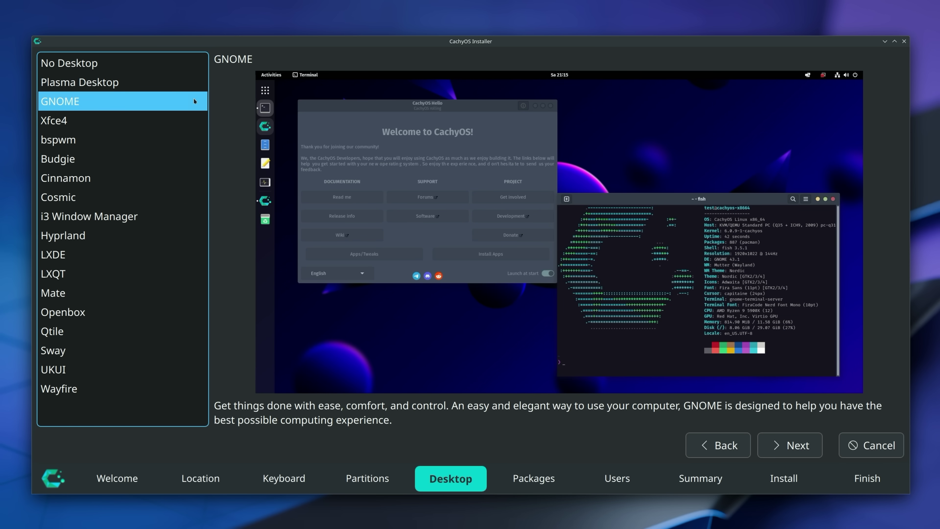
{"action": "left_click", "coordinate": [156, 84]}
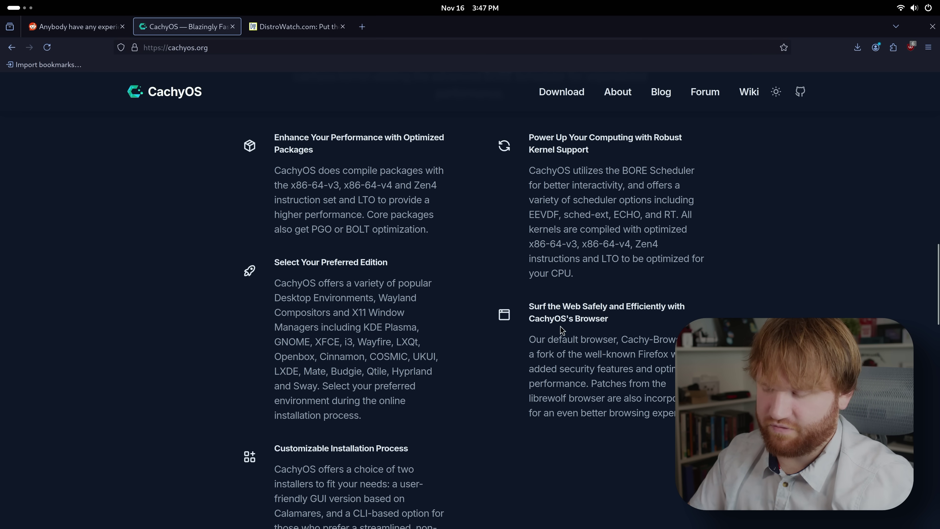
{"action": "key", "text": "alt"}
{"action": "key", "text": "super"}
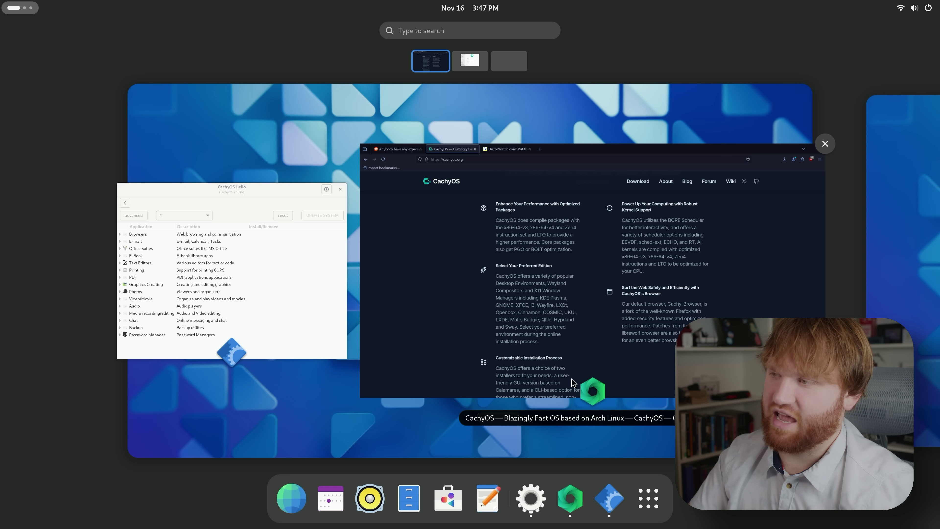
{"action": "left_click", "coordinate": [600, 352]}
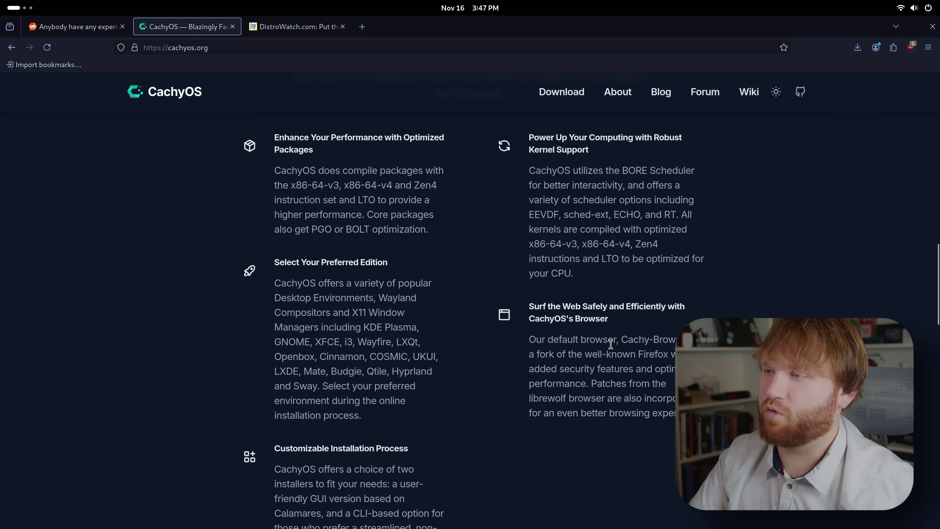
{"action": "left_click_drag", "start_coordinate": [613, 351], "coordinate": [642, 383]}
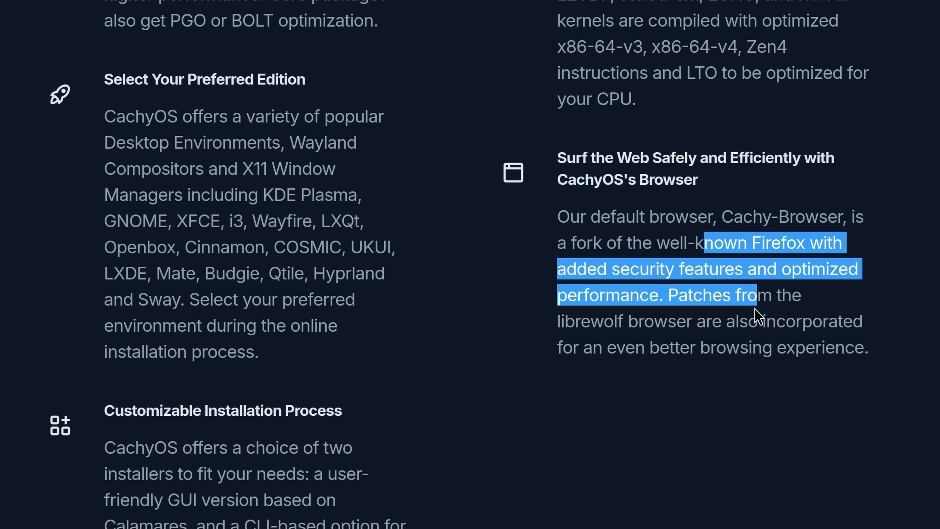
{"action": "left_click_drag", "start_coordinate": [755, 308], "coordinate": [883, 355]}
{"action": "left_click", "coordinate": [796, 318]}
{"action": "scroll", "coordinate": [320, 214], "scroll_direction": "down", "scroll_amount": 5}
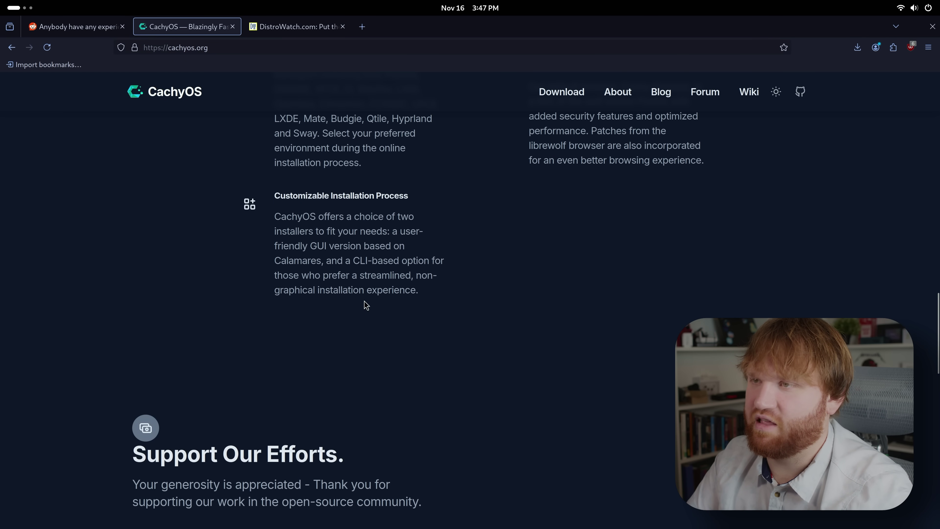
{"action": "scroll", "coordinate": [364, 300], "scroll_direction": "up", "scroll_amount": 10}
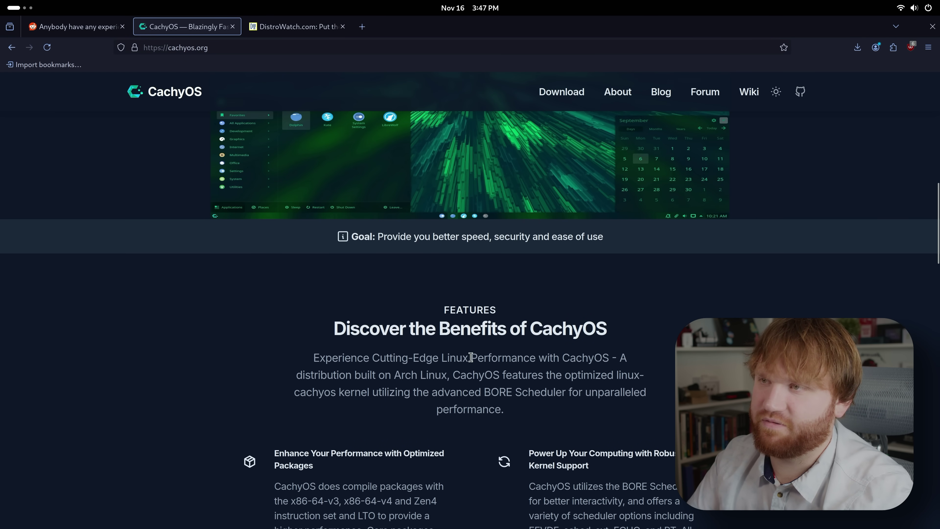
{"action": "scroll", "coordinate": [471, 357], "scroll_direction": "down", "scroll_amount": 10}
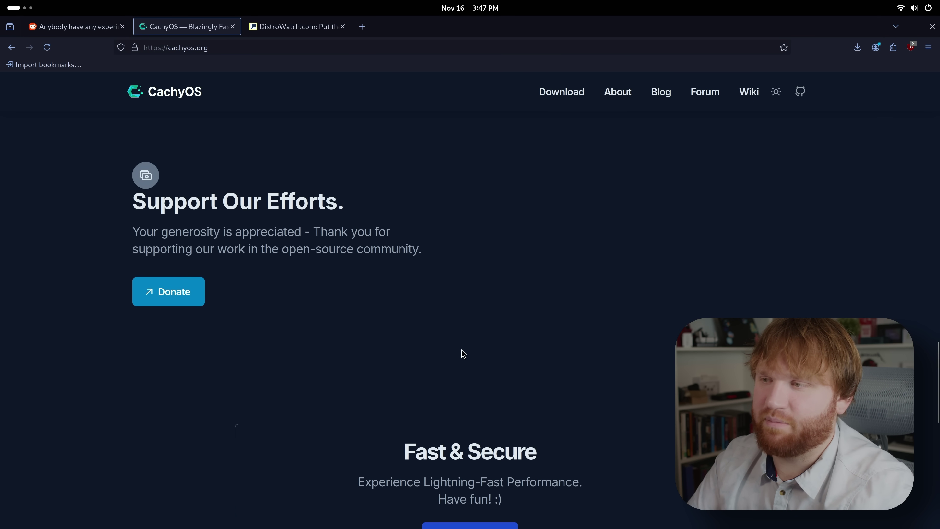
{"action": "scroll", "coordinate": [464, 354], "scroll_direction": "down", "scroll_amount": 5}
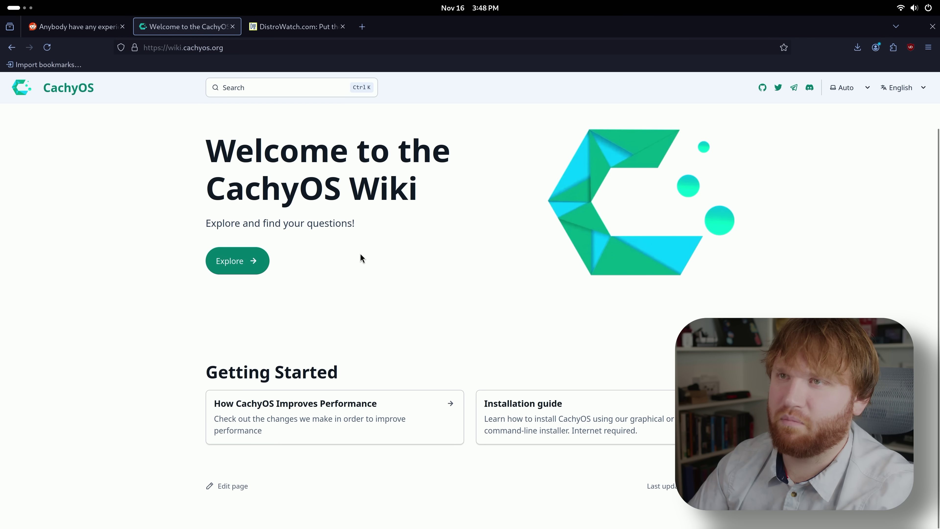
Open the How CachyOS Improves Performance article and highlight the Advanced CPU Scheduler Support heading
{"action": "left_click", "coordinate": [294, 414]}
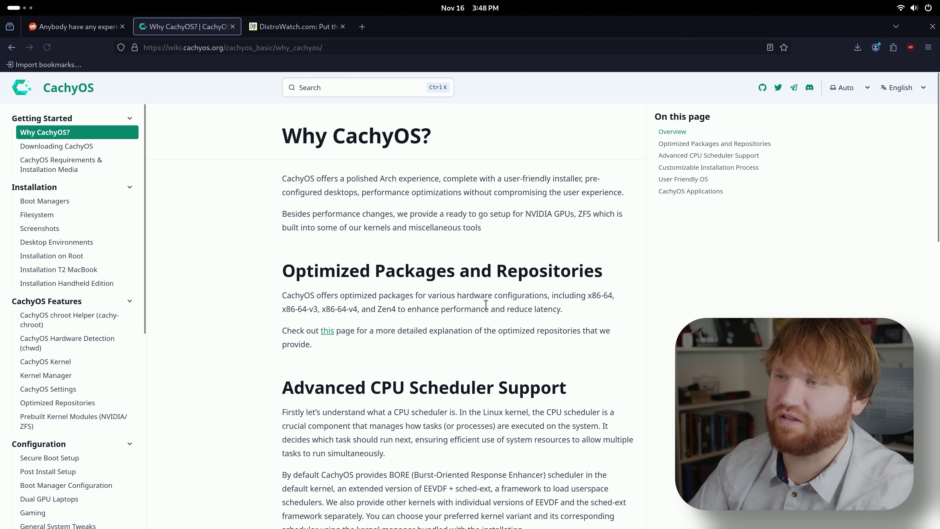
{"action": "scroll", "coordinate": [485, 310], "scroll_direction": "down", "scroll_amount": 2}
{"action": "scroll", "coordinate": [486, 309], "scroll_direction": "down", "scroll_amount": 2}
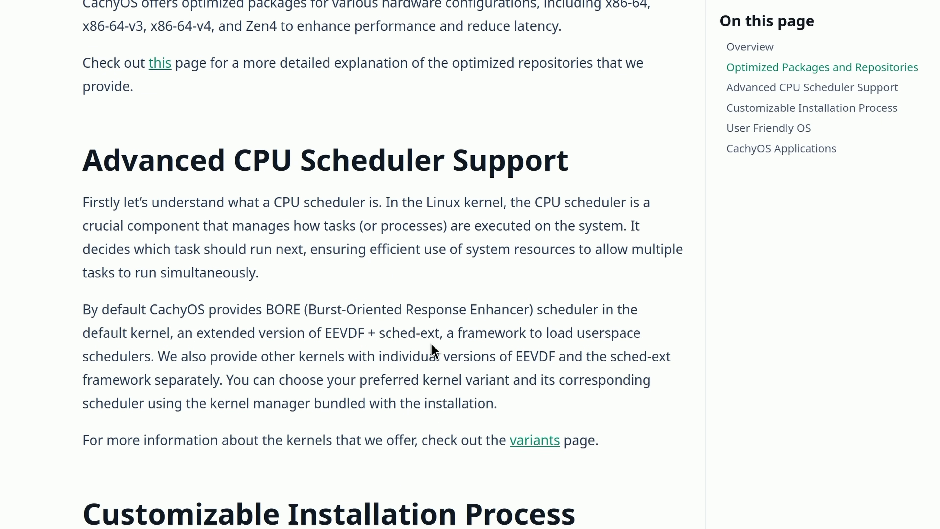
{"action": "scroll", "coordinate": [487, 309], "scroll_direction": "down", "scroll_amount": 3}
{"action": "scroll", "coordinate": [431, 344], "scroll_direction": "up", "scroll_amount": 10}
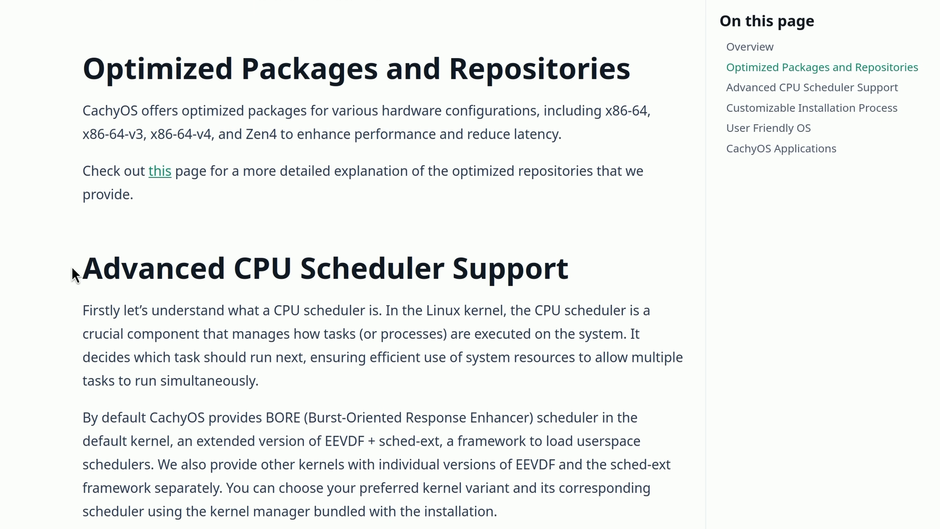
{"action": "left_click_drag", "start_coordinate": [73, 270], "coordinate": [554, 257]}
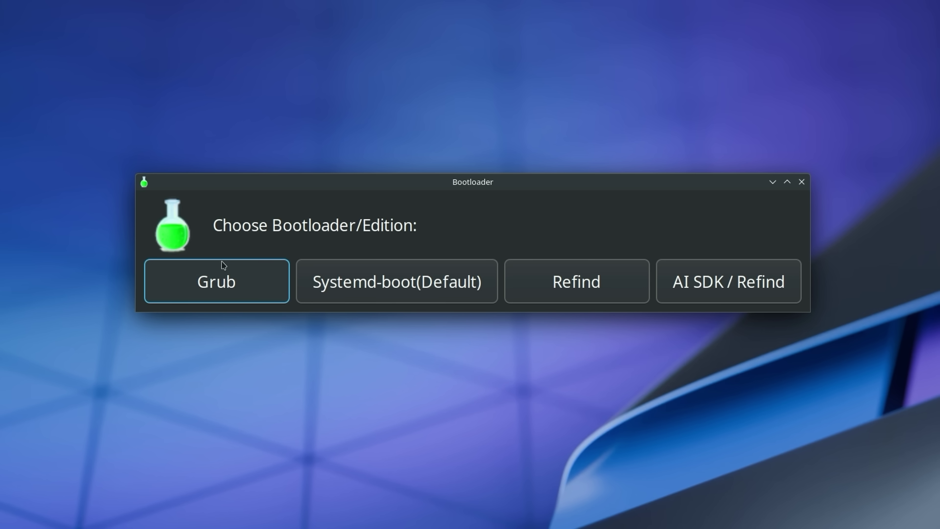
Pick Systemd-boot (Default) as bootloader and read GRUB's cons, recommendation and TL:DR
{"action": "left_click", "coordinate": [394, 288]}
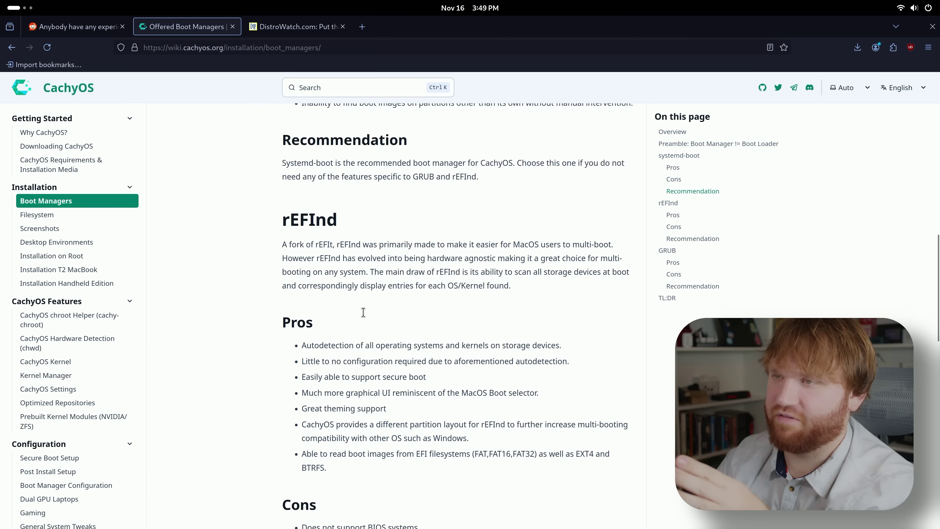
{"action": "scroll", "coordinate": [363, 312], "scroll_direction": "down", "scroll_amount": 3}
{"action": "scroll", "coordinate": [285, 123], "scroll_direction": "up", "scroll_amount": 3}
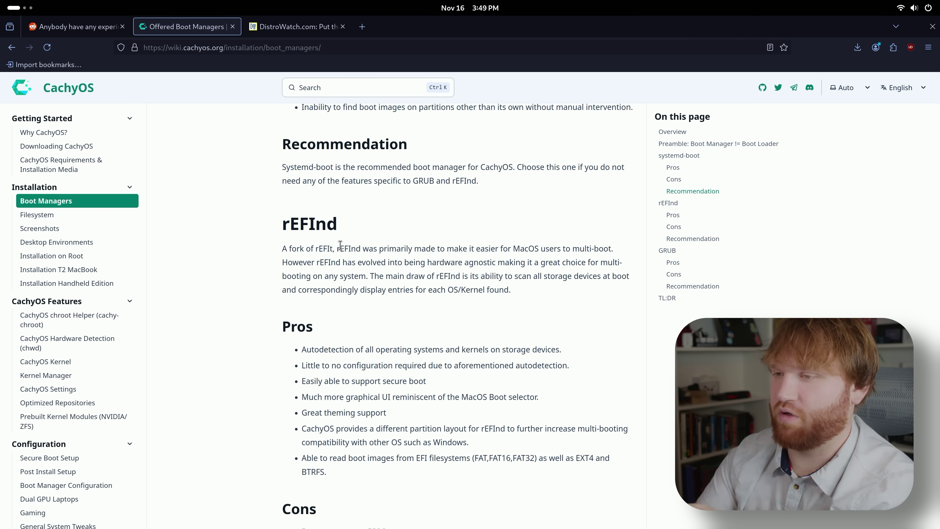
{"action": "scroll", "coordinate": [458, 321], "scroll_direction": "down", "scroll_amount": 15}
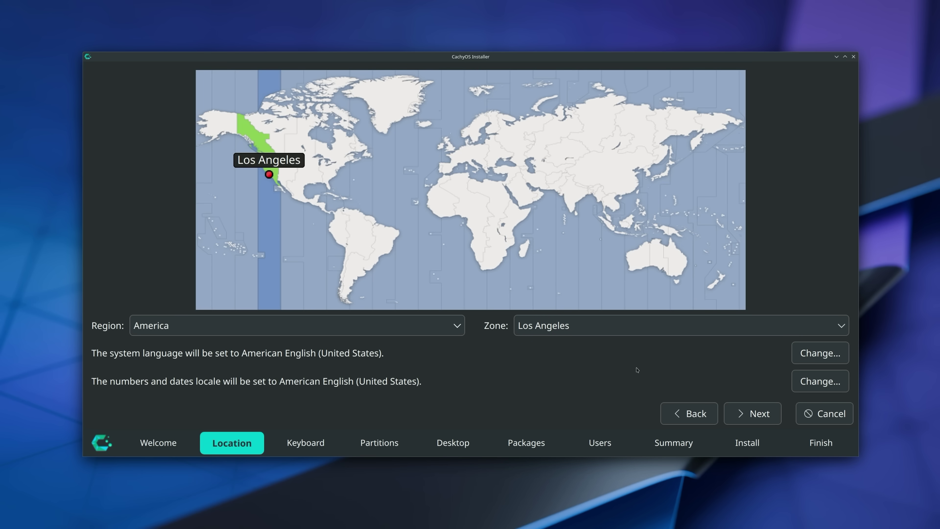
Advance past Location and Keyboard to Partitions and list the available storage drives
{"action": "left_click", "coordinate": [753, 414]}
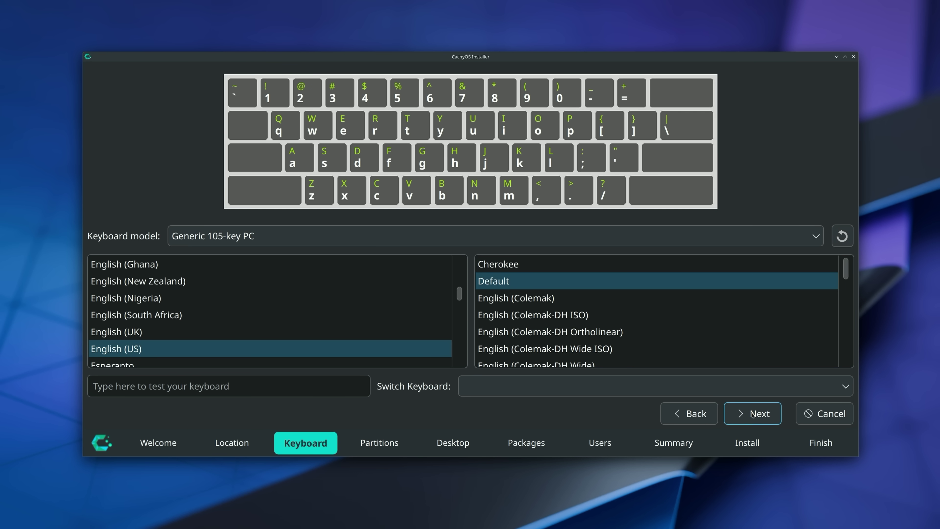
{"action": "left_click", "coordinate": [752, 413]}
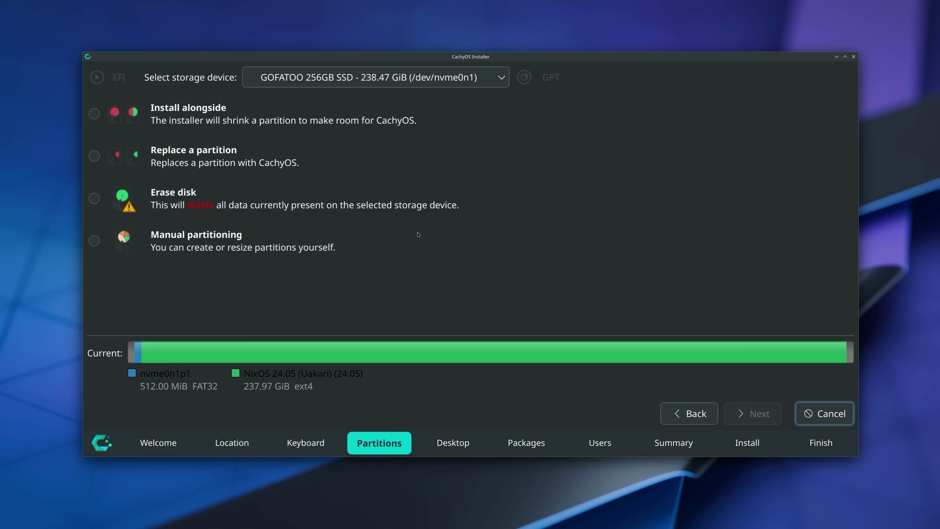
{"action": "left_click", "coordinate": [456, 84]}
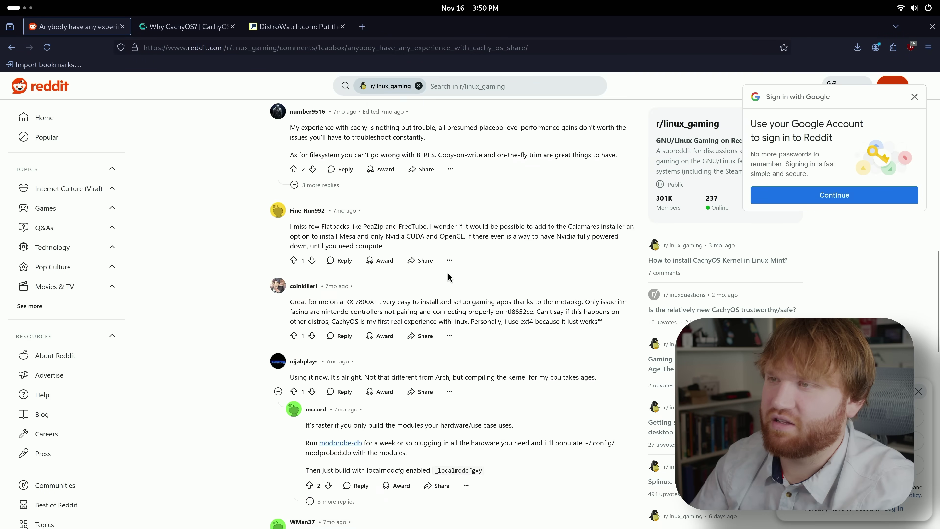
Highlight Reddit comments about the 7900xt purchase, why CachyOS appeals, and the 'nothing but trouble' complaint
{"action": "scroll", "coordinate": [448, 273], "scroll_direction": "up", "scroll_amount": 10}
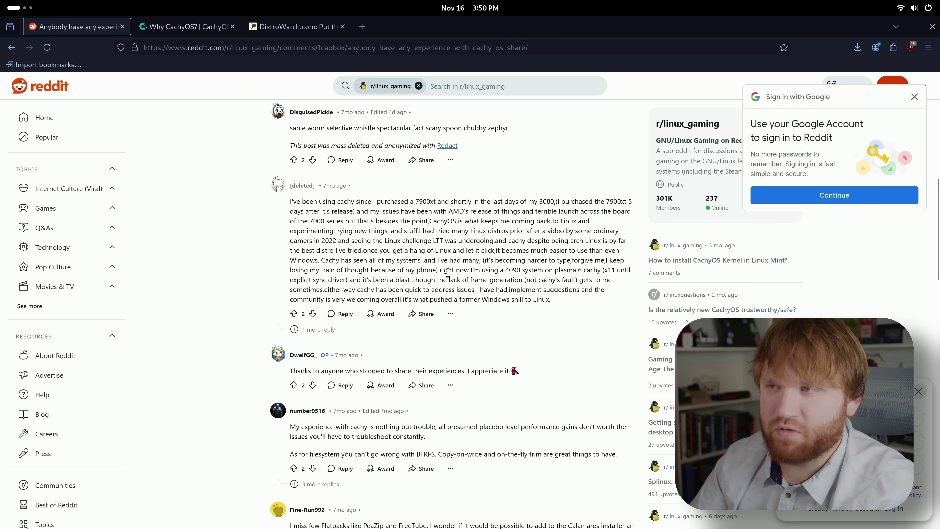
{"action": "scroll", "coordinate": [448, 272], "scroll_direction": "up", "scroll_amount": 10}
{"action": "scroll", "coordinate": [300, 319], "scroll_direction": "down", "scroll_amount": 10}
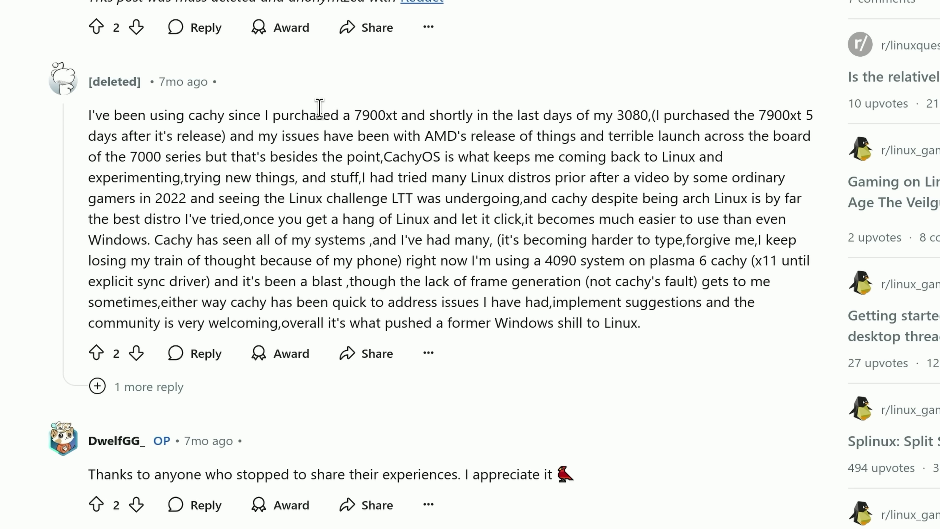
{"action": "left_click_drag", "start_coordinate": [317, 113], "coordinate": [483, 137]}
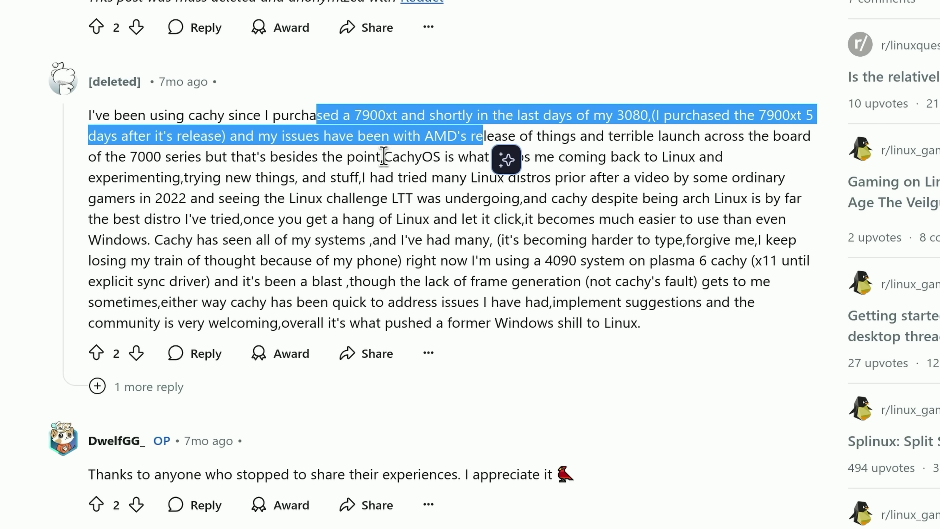
{"action": "left_click_drag", "start_coordinate": [382, 155], "coordinate": [281, 195]}
{"action": "left_click_drag", "start_coordinate": [282, 196], "coordinate": [260, 180]}
{"action": "left_click_drag", "start_coordinate": [296, 300], "coordinate": [555, 294]}
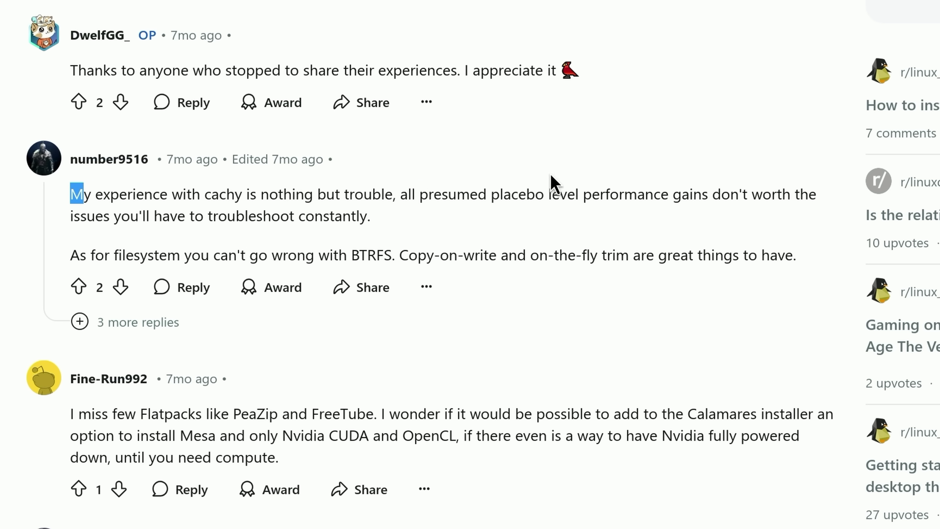
{"action": "left_click_drag", "start_coordinate": [658, 181], "coordinate": [811, 234]}
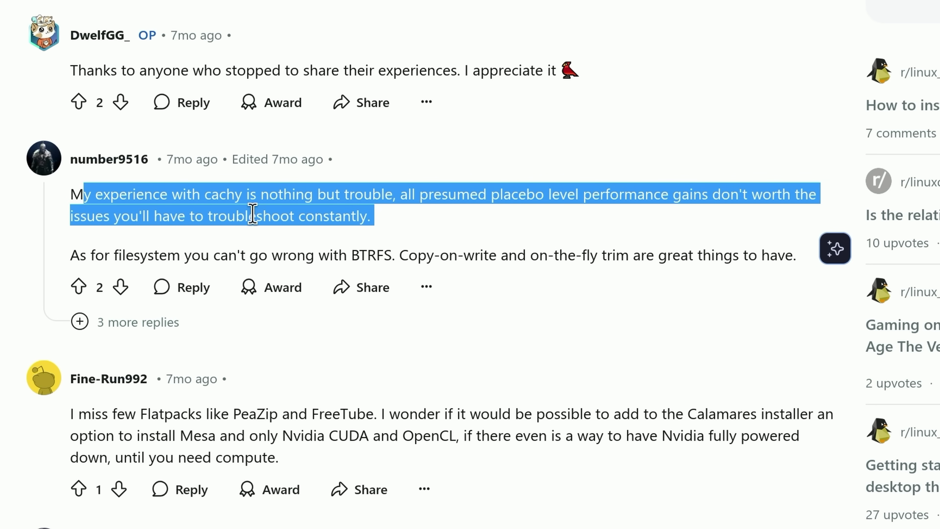
{"action": "left_click", "coordinate": [403, 225]}
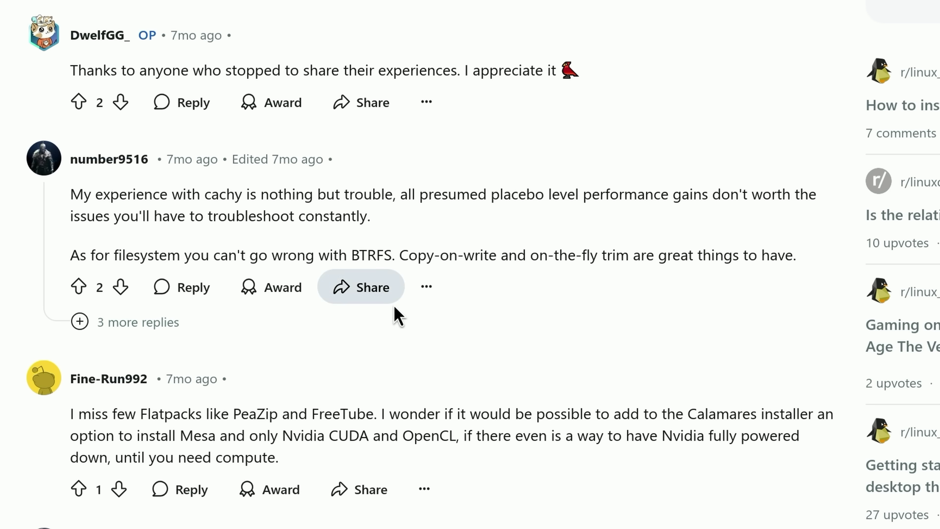
Keep btrfs as the installer filesystem, highlight the fastest-and-stable claim, then close the Reddit and CachyOS tabs
{"action": "left_click_drag", "start_coordinate": [438, 328], "coordinate": [407, 329]}
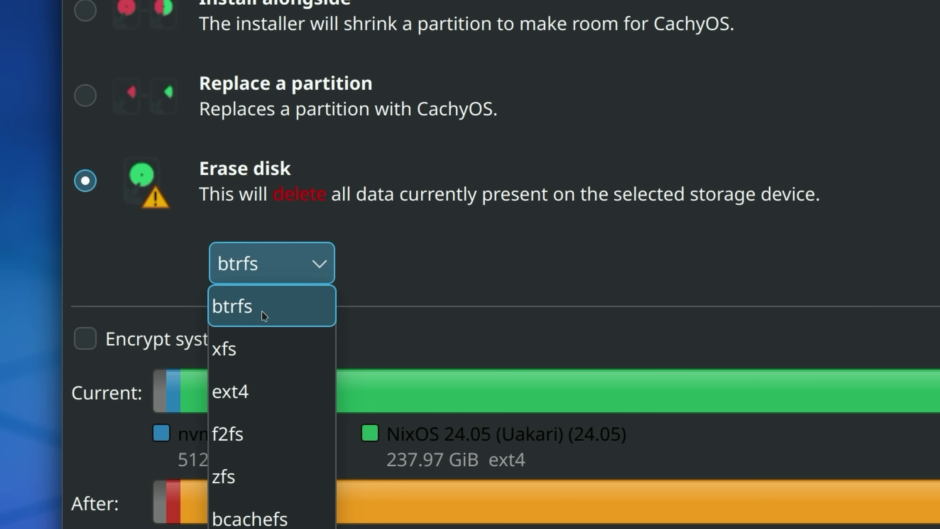
{"action": "left_click", "coordinate": [256, 311]}
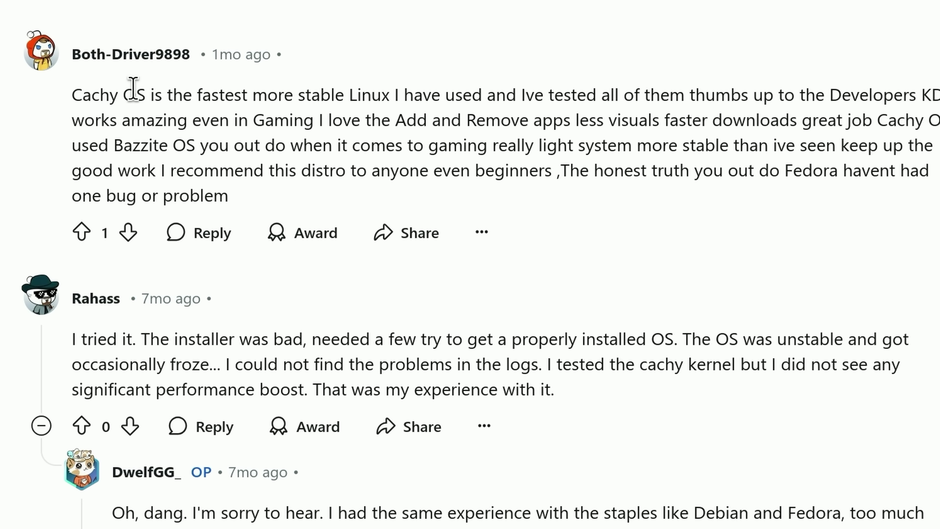
{"action": "left_click_drag", "start_coordinate": [137, 95], "coordinate": [662, 84]}
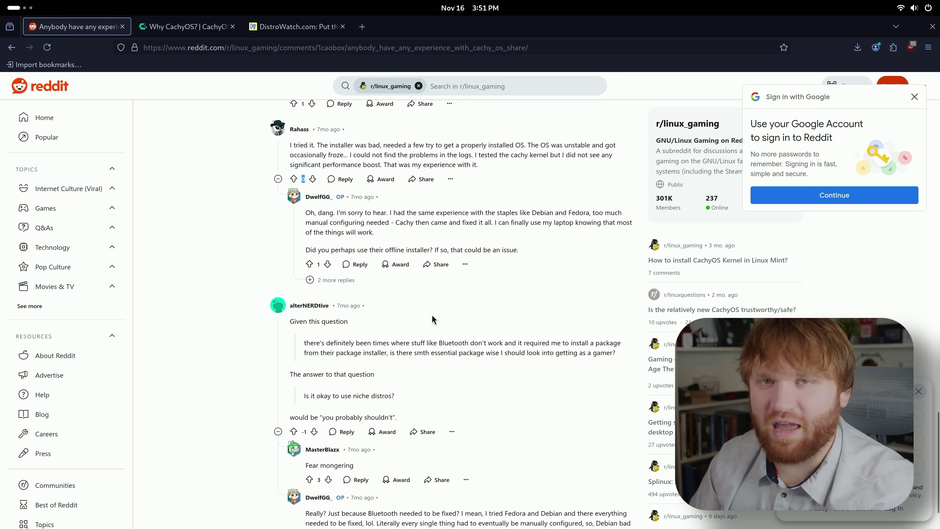
{"action": "scroll", "coordinate": [433, 319], "scroll_direction": "up", "scroll_amount": 5}
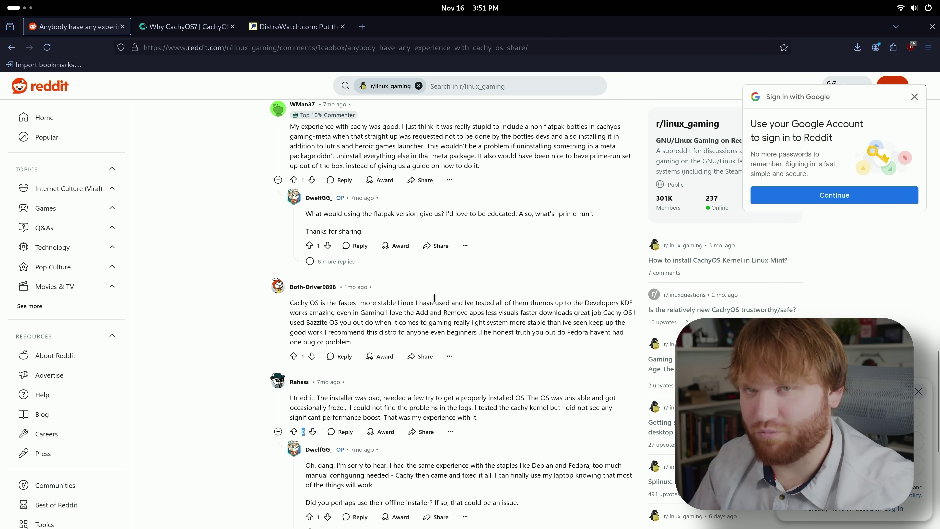
{"action": "left_click", "coordinate": [122, 26]}
{"action": "left_click", "coordinate": [122, 26]}
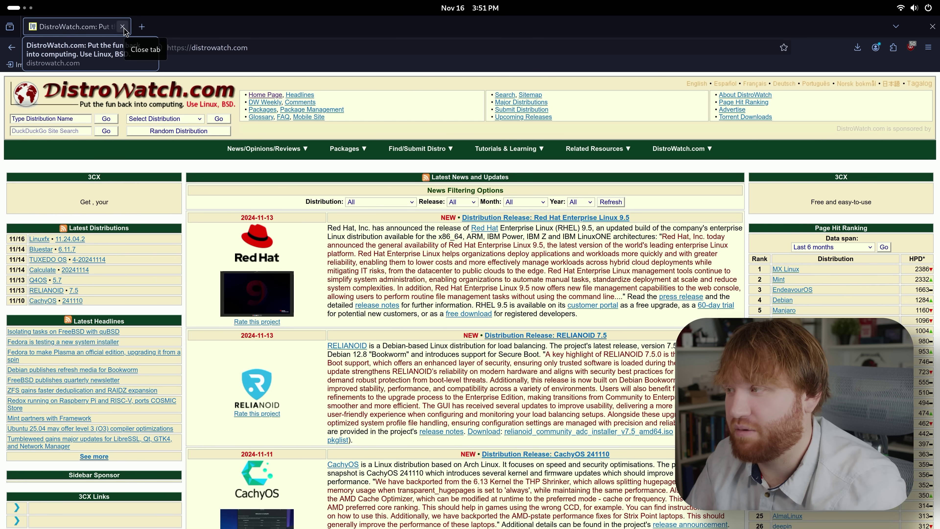
{"action": "left_click", "coordinate": [122, 27]}
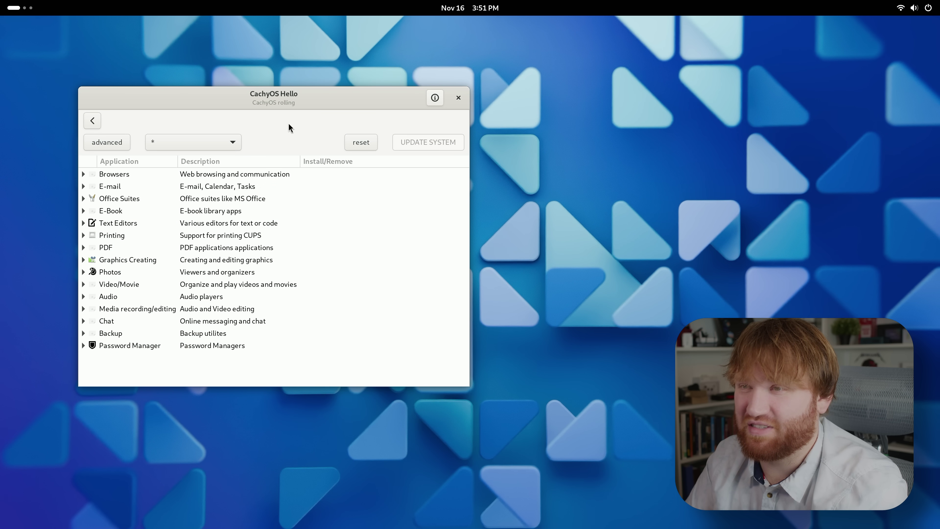
Centre the CachyOS Hello window, skim the Read me, then go to Apps/Tweaks
{"action": "left_click", "coordinate": [91, 120]}
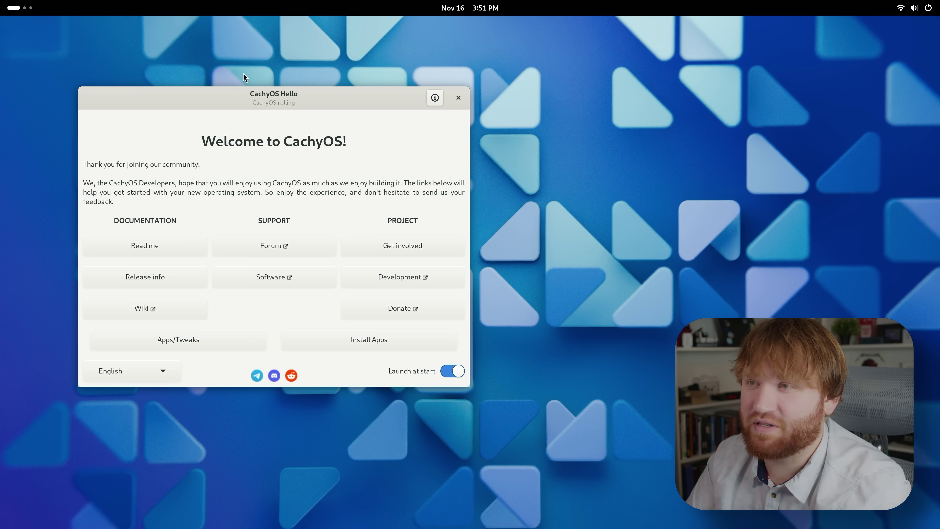
{"action": "left_click_drag", "start_coordinate": [292, 101], "coordinate": [388, 93]}
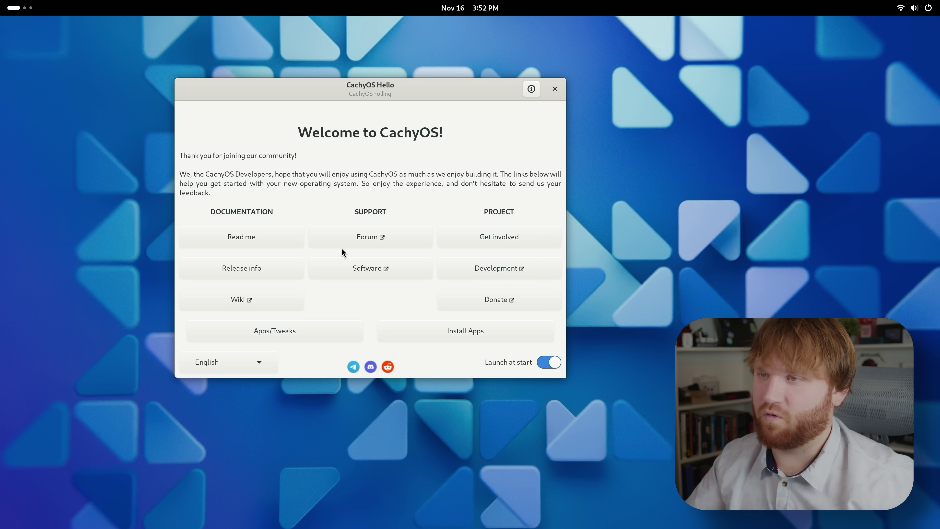
{"action": "left_click", "coordinate": [230, 243]}
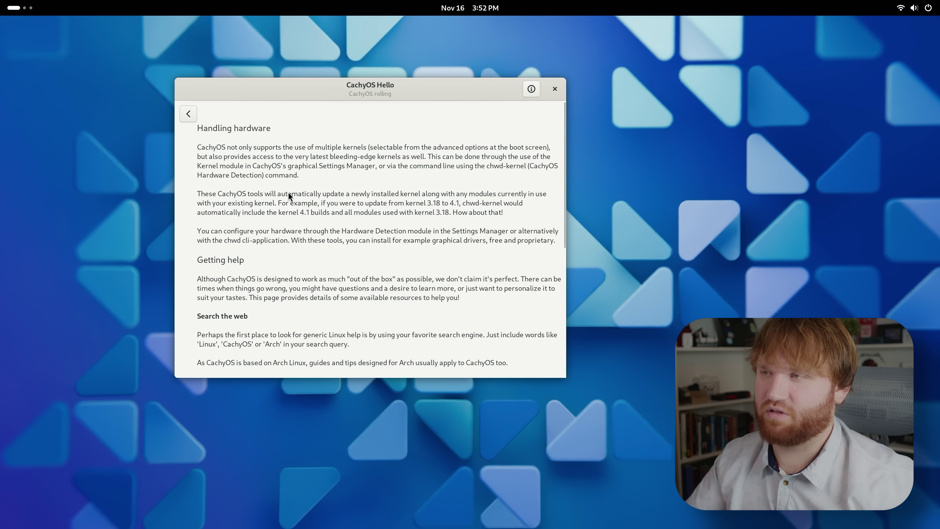
{"action": "scroll", "coordinate": [287, 193], "scroll_direction": "down", "scroll_amount": 5}
{"action": "scroll", "coordinate": [288, 193], "scroll_direction": "up", "scroll_amount": 5}
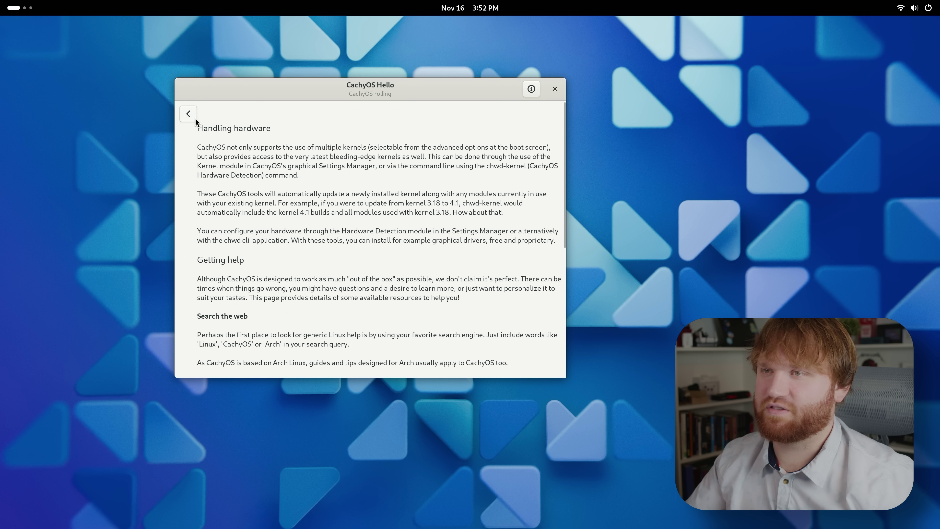
{"action": "left_click", "coordinate": [196, 118]}
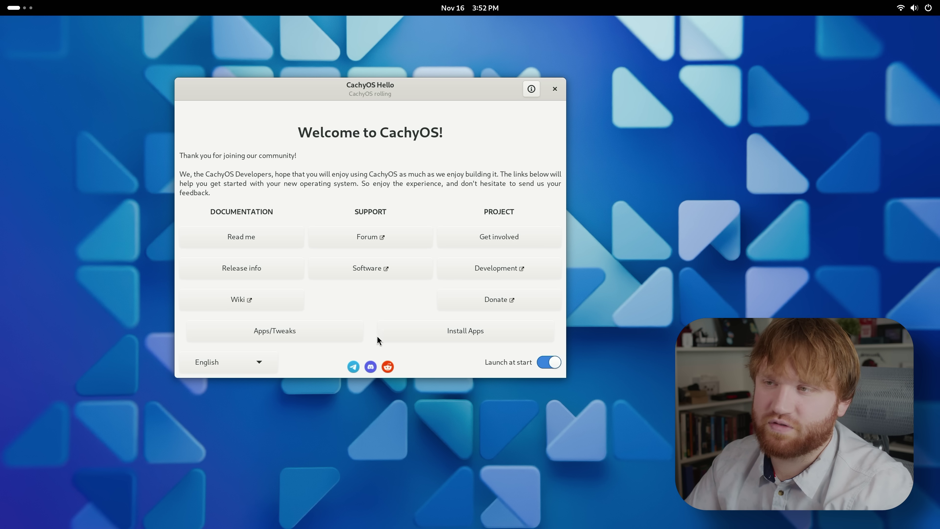
{"action": "left_click", "coordinate": [297, 328]}
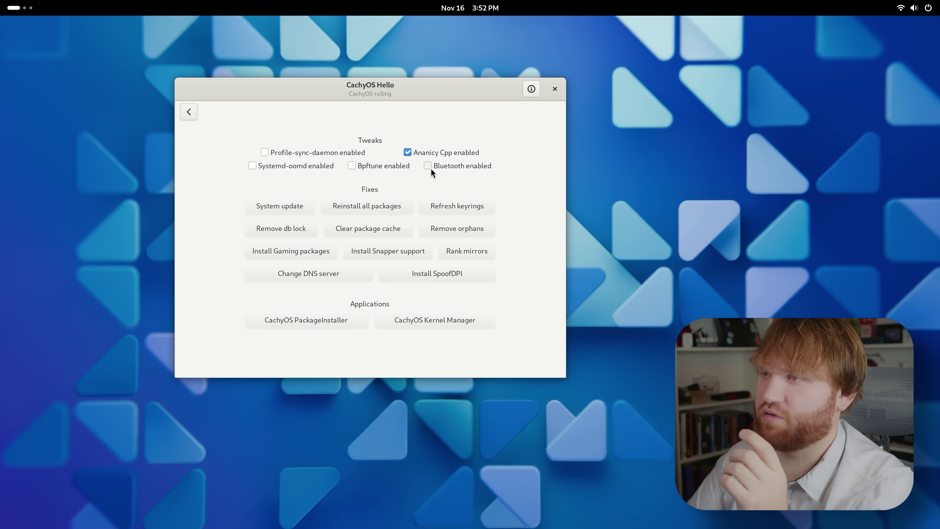
Enable the Bluetooth tweak, authorising it with the administrator password
{"action": "left_click", "coordinate": [429, 166]}
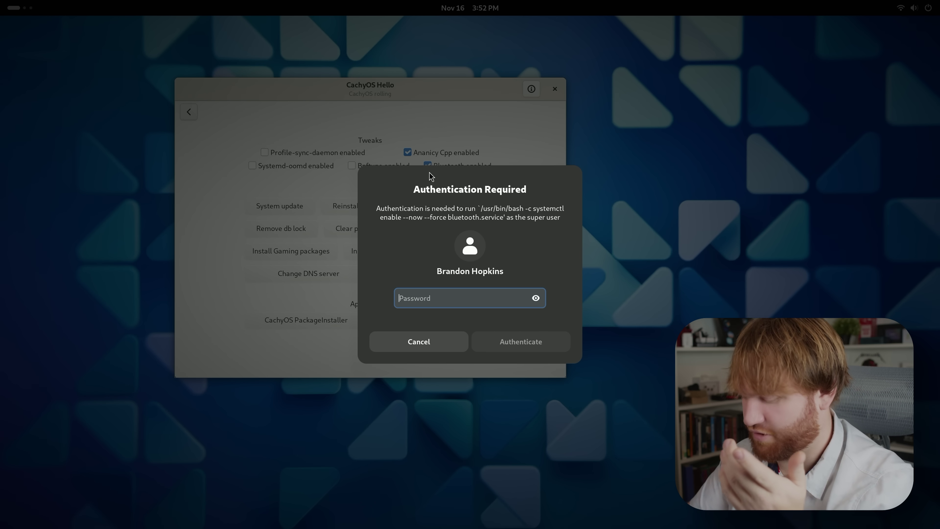
{"action": "type", "text": "••••••••"}
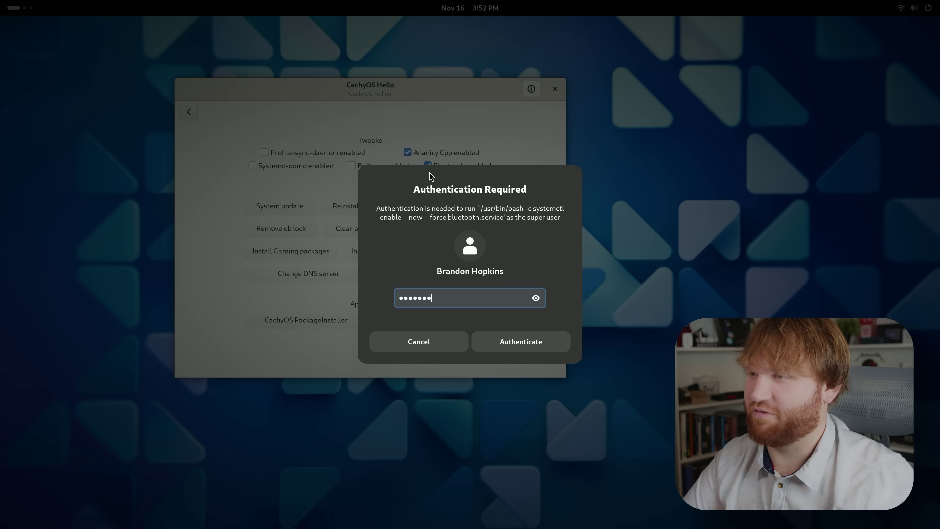
{"action": "key", "text": "Return"}
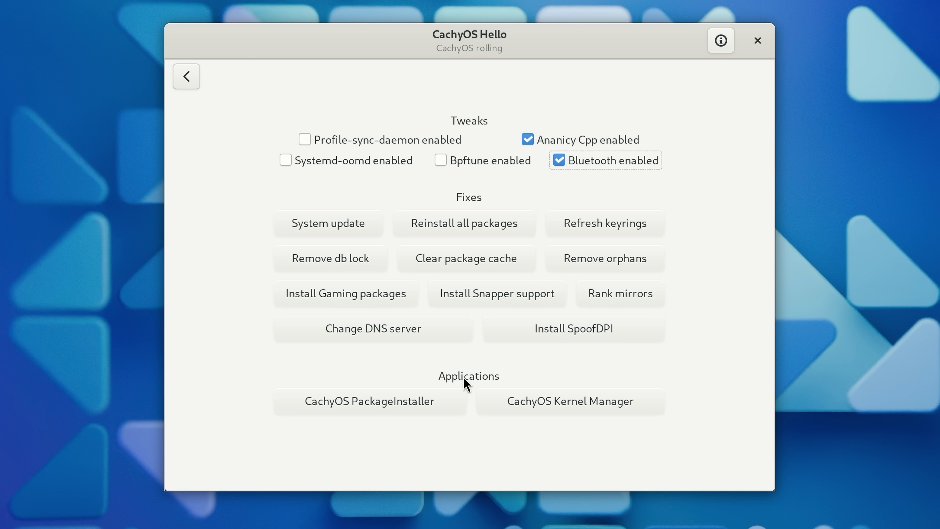
Launch the CachyOS Package Installer, bring it on screen, and tick audacity under Audio
{"action": "left_click", "coordinate": [417, 403]}
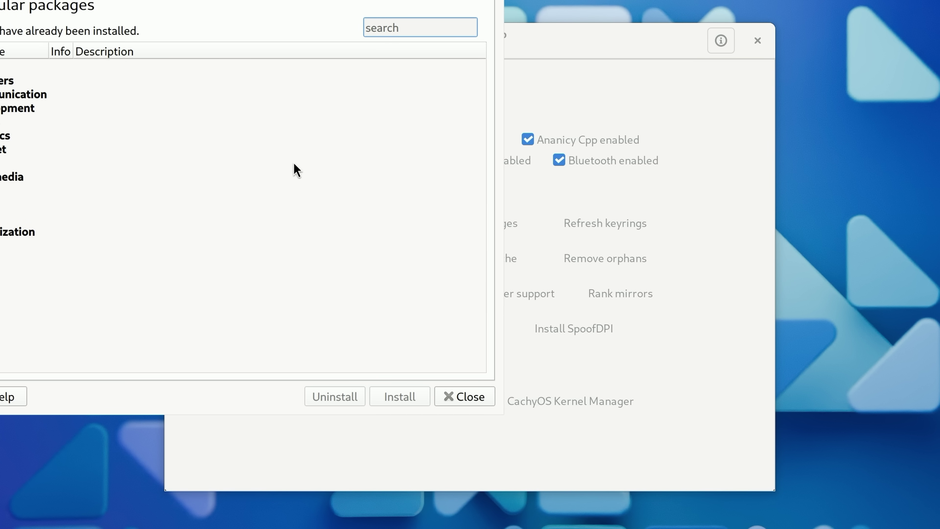
{"action": "left_click_drag", "start_coordinate": [230, 0], "coordinate": [350, 92]}
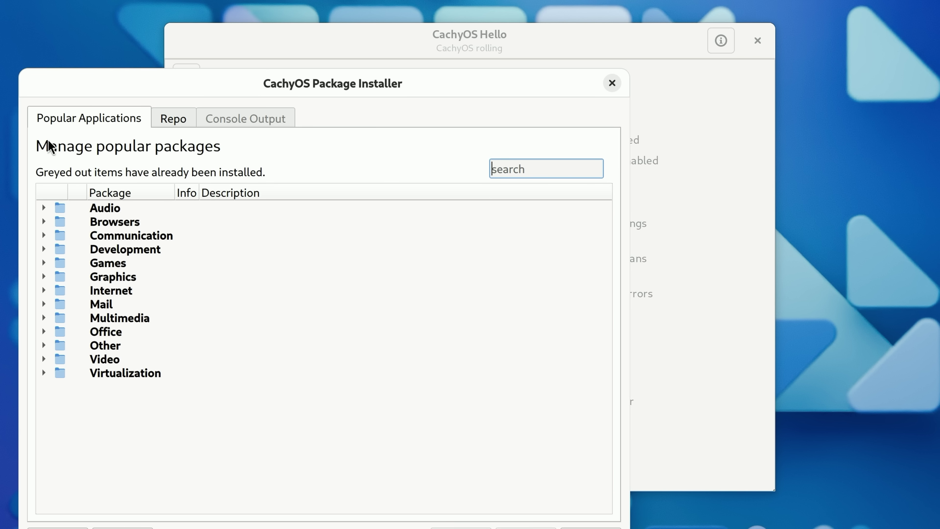
{"action": "left_click", "coordinate": [63, 208]}
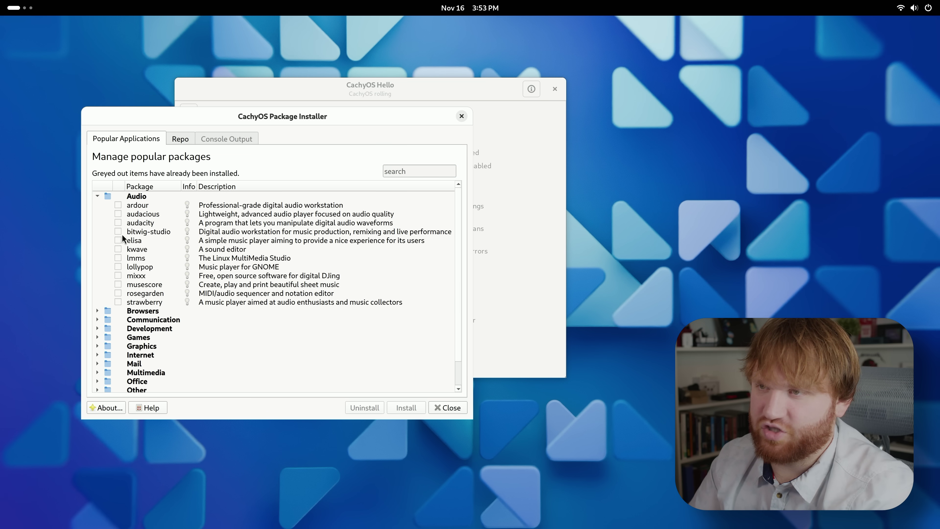
{"action": "left_click", "coordinate": [118, 224]}
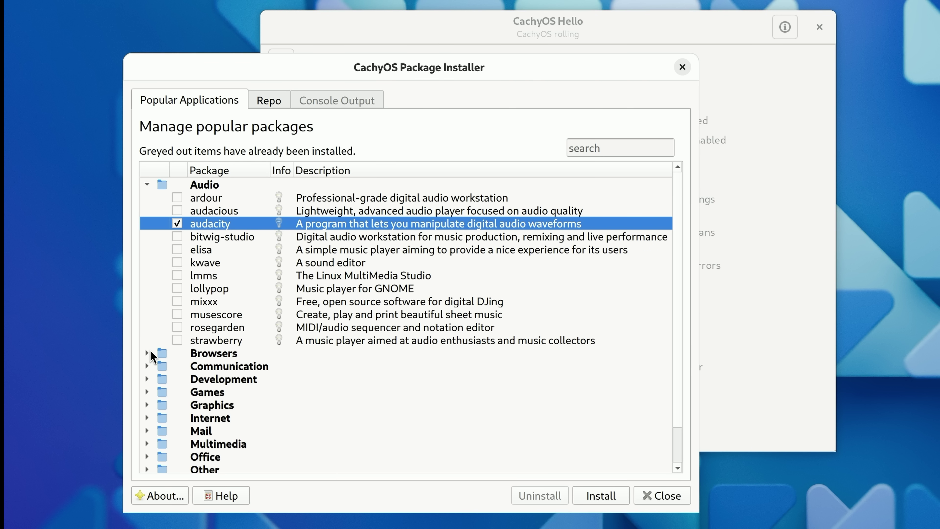
Expand Browsers, Communication and Development, and tick docker for installation
{"action": "left_click", "coordinate": [148, 353]}
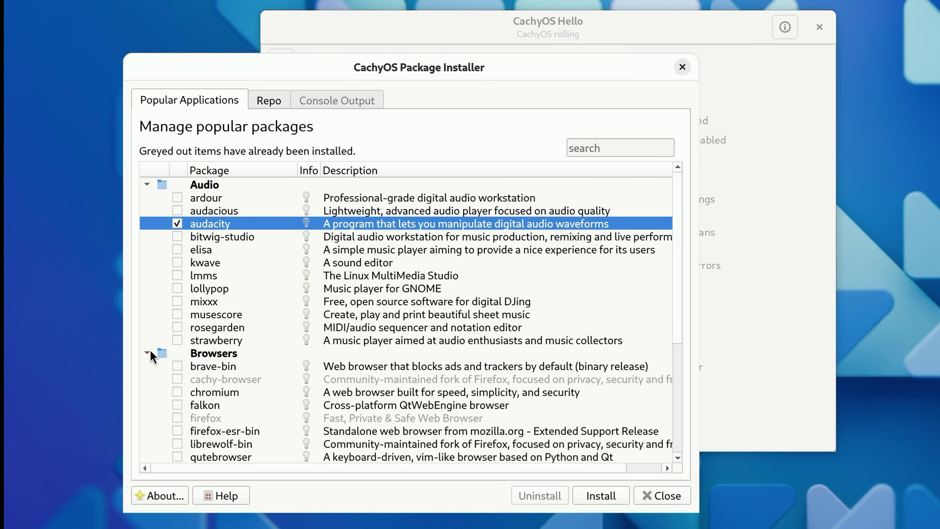
{"action": "scroll", "coordinate": [276, 381], "scroll_direction": "down", "scroll_amount": 2}
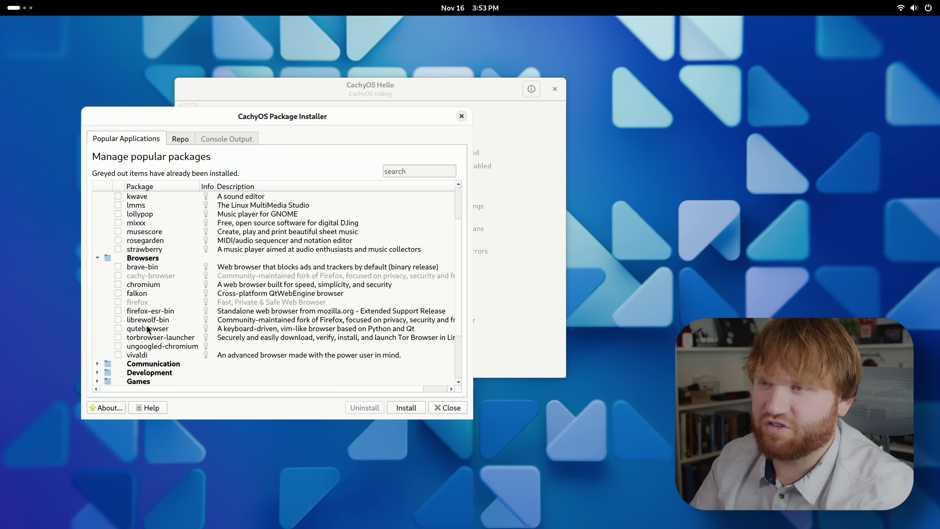
{"action": "scroll", "coordinate": [147, 328], "scroll_direction": "down", "scroll_amount": 2}
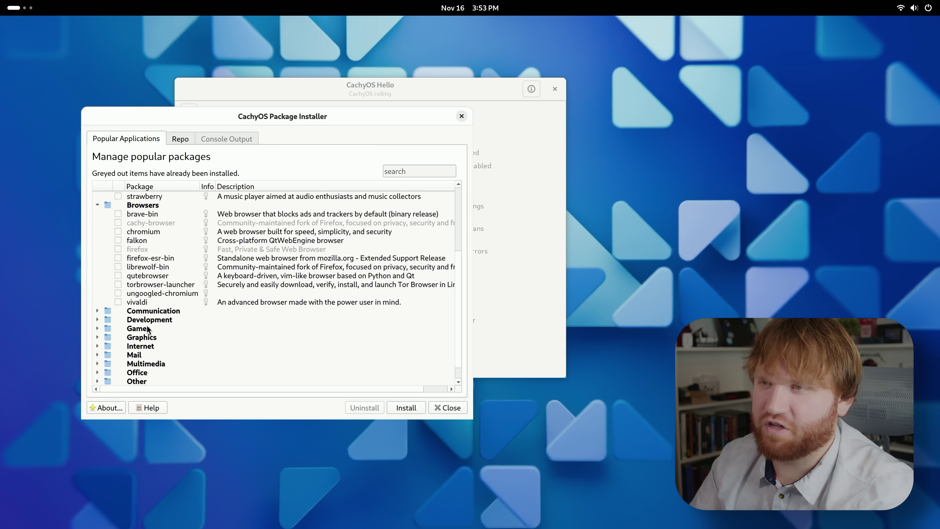
{"action": "left_click", "coordinate": [148, 311]}
{"action": "scroll", "coordinate": [176, 325], "scroll_direction": "down", "scroll_amount": 2}
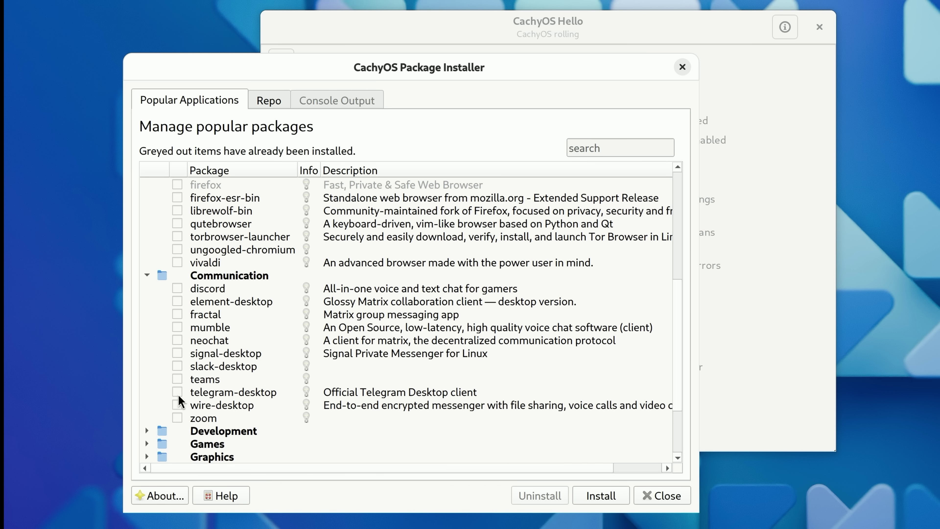
{"action": "left_click", "coordinate": [146, 431]}
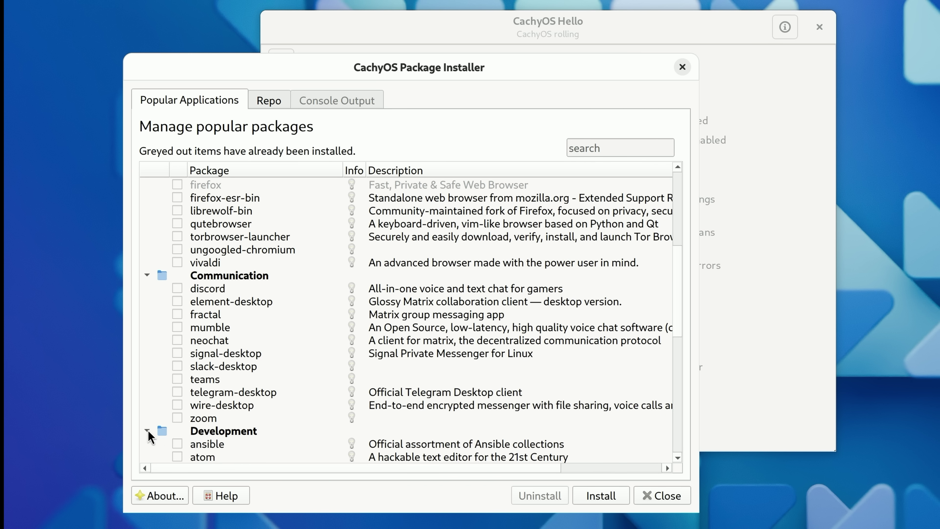
{"action": "scroll", "coordinate": [239, 368], "scroll_direction": "down", "scroll_amount": 4}
{"action": "scroll", "coordinate": [238, 366], "scroll_direction": "down", "scroll_amount": 1}
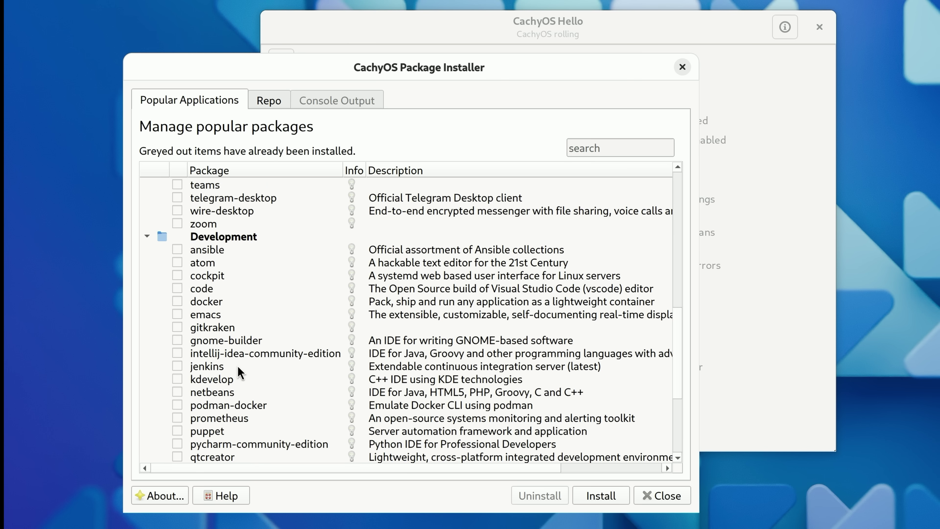
{"action": "scroll", "coordinate": [227, 325], "scroll_direction": "down", "scroll_amount": 1}
{"action": "left_click", "coordinate": [196, 262]}
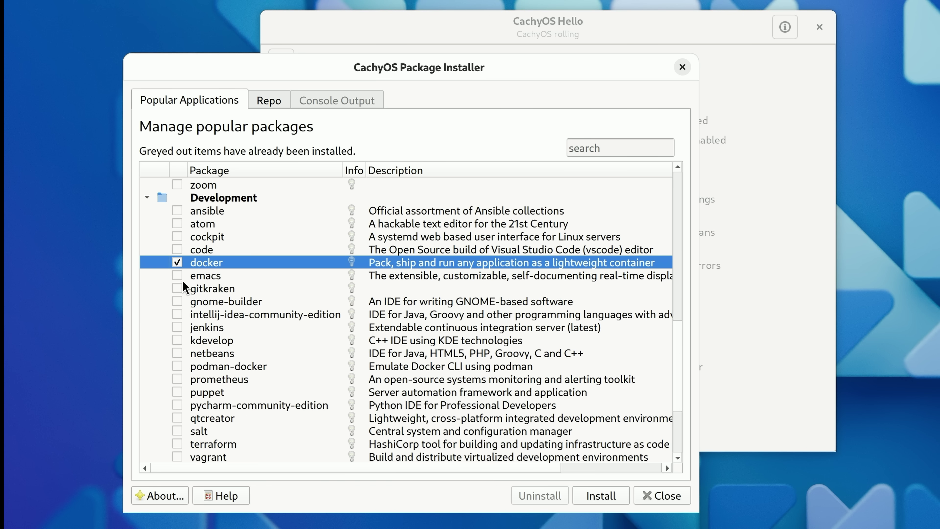
Expand Games and Graphics, and tick gimp for installation
{"action": "scroll", "coordinate": [198, 348], "scroll_direction": "down", "scroll_amount": 2}
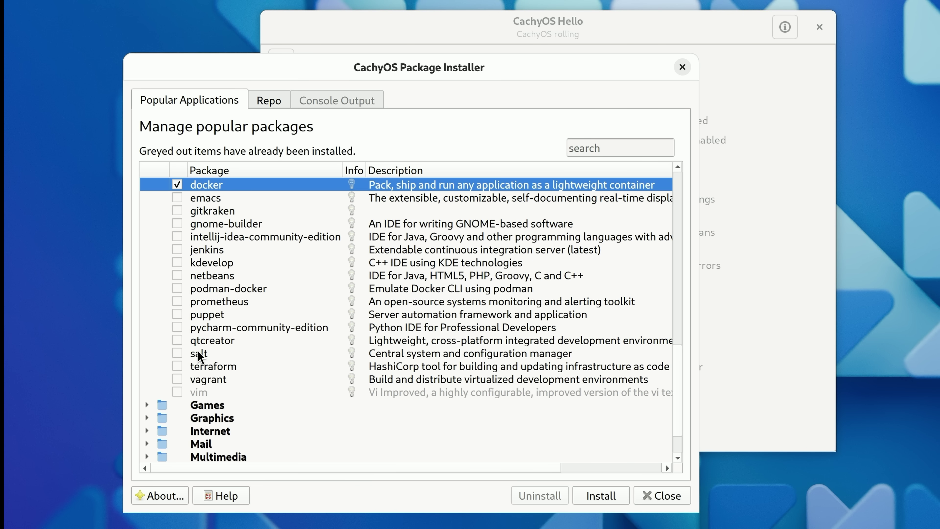
{"action": "left_click", "coordinate": [148, 404]}
{"action": "scroll", "coordinate": [210, 354], "scroll_direction": "down", "scroll_amount": 4}
{"action": "scroll", "coordinate": [210, 355], "scroll_direction": "down", "scroll_amount": 1}
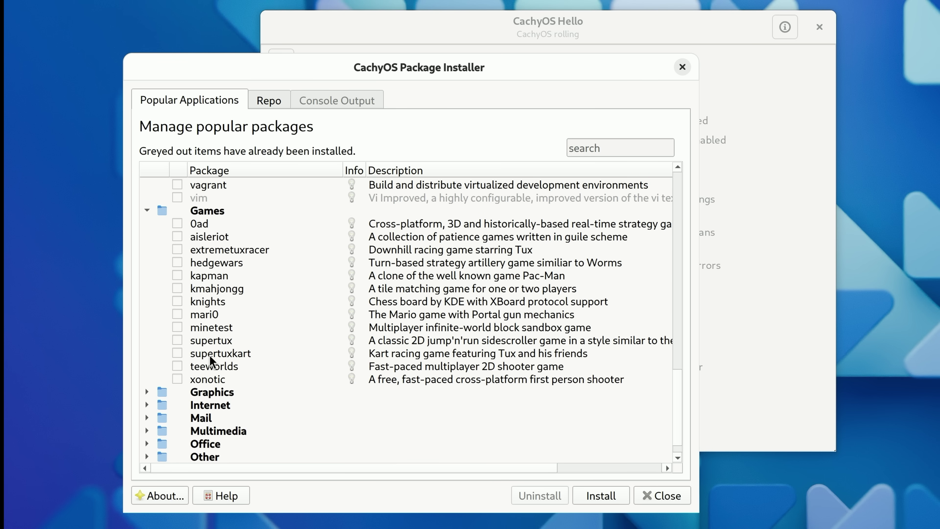
{"action": "left_click", "coordinate": [148, 393]}
{"action": "scroll", "coordinate": [359, 424], "scroll_direction": "down", "scroll_amount": 3}
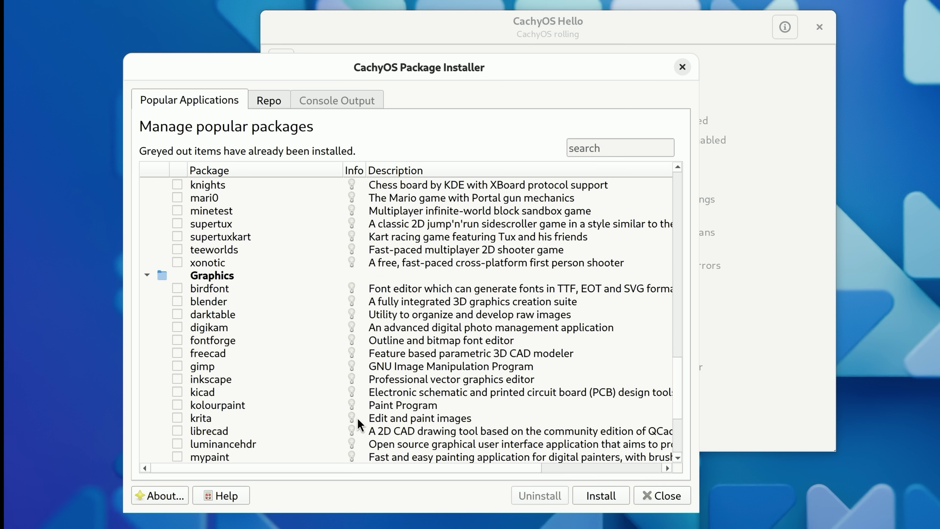
{"action": "left_click", "coordinate": [195, 367]}
{"action": "scroll", "coordinate": [210, 351], "scroll_direction": "down", "scroll_amount": 4}
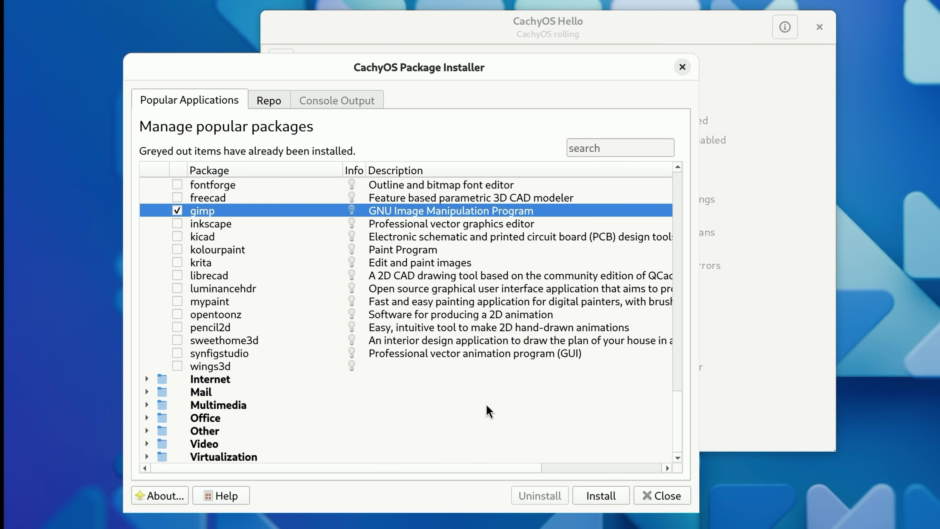
Install audacity, docker, docker-compose and gimp, authorising with the account password and answering y
{"action": "left_click", "coordinate": [600, 495]}
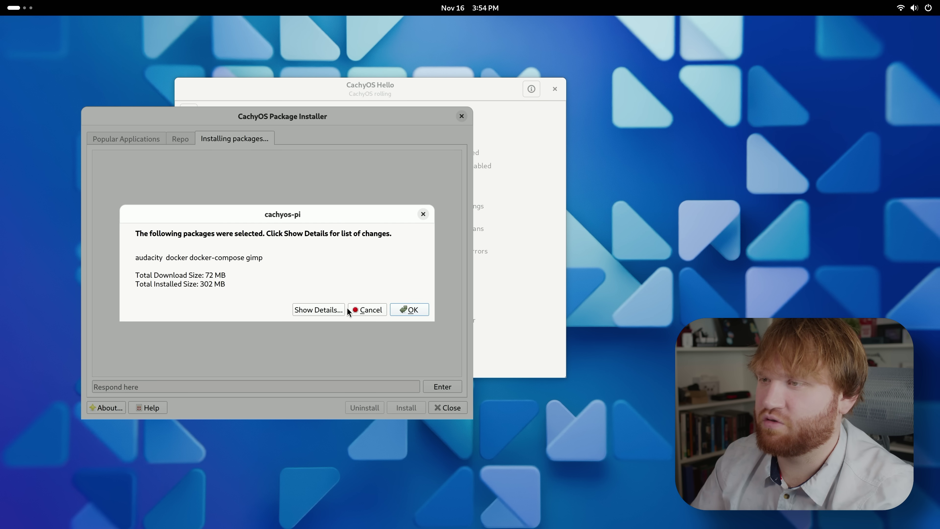
{"action": "left_click", "coordinate": [409, 311]}
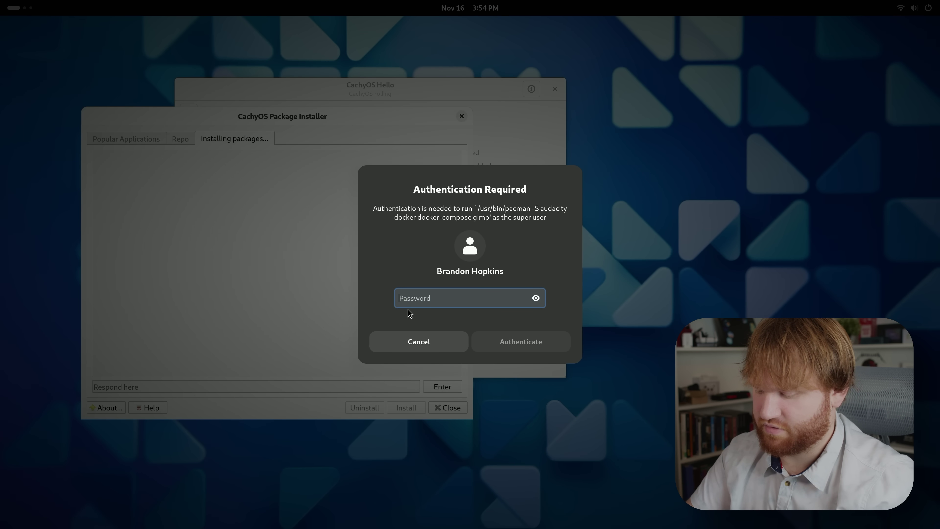
{"action": "type", "text": "********"}
{"action": "key", "text": "Return"}
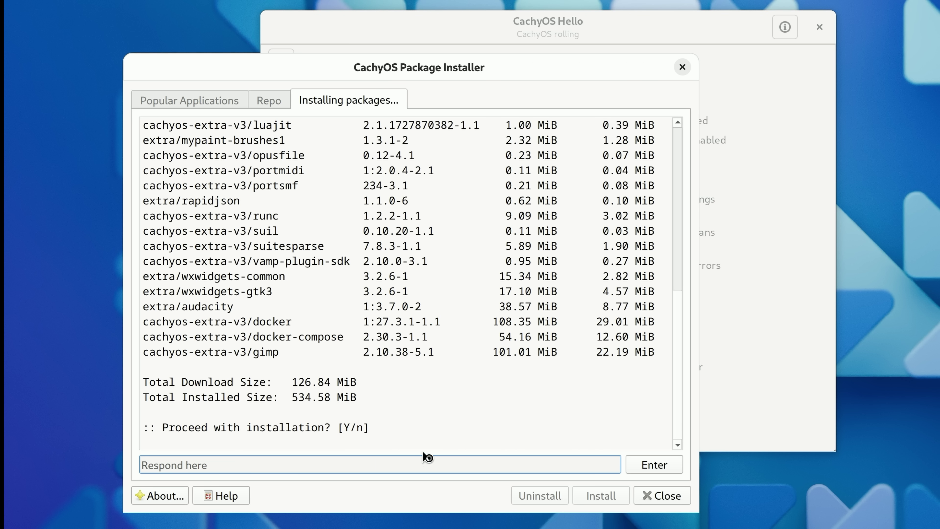
{"action": "type", "text": "y"}
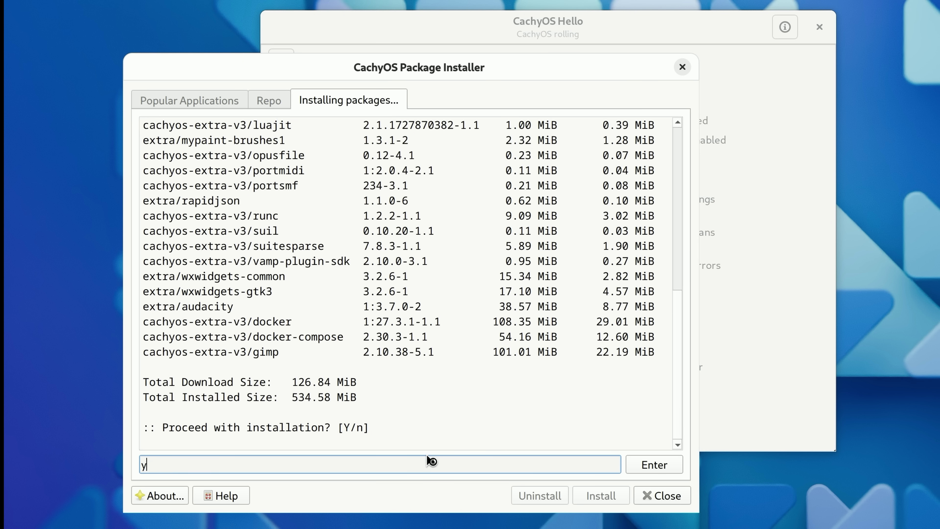
{"action": "left_click", "coordinate": [638, 470]}
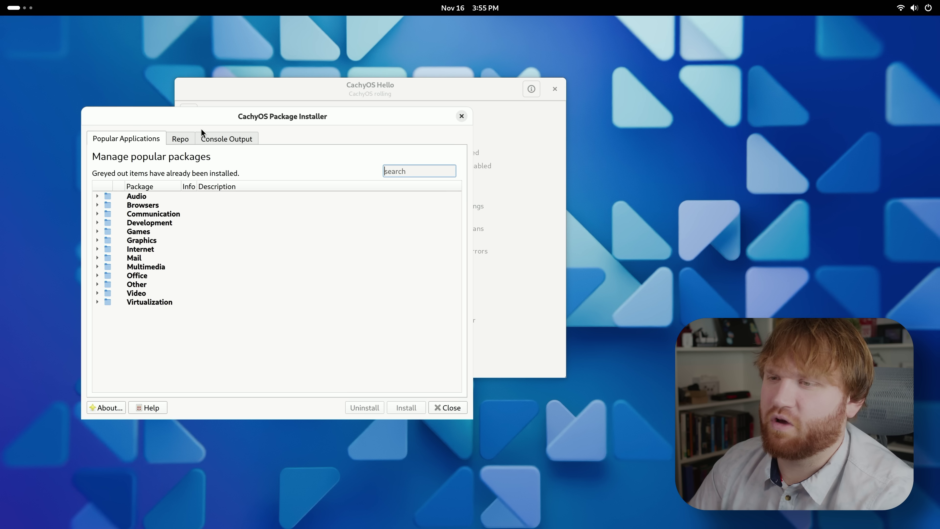
Close the package installer and browse the available kernels in CachyOS Kernel Manager
{"action": "left_click", "coordinate": [462, 117]}
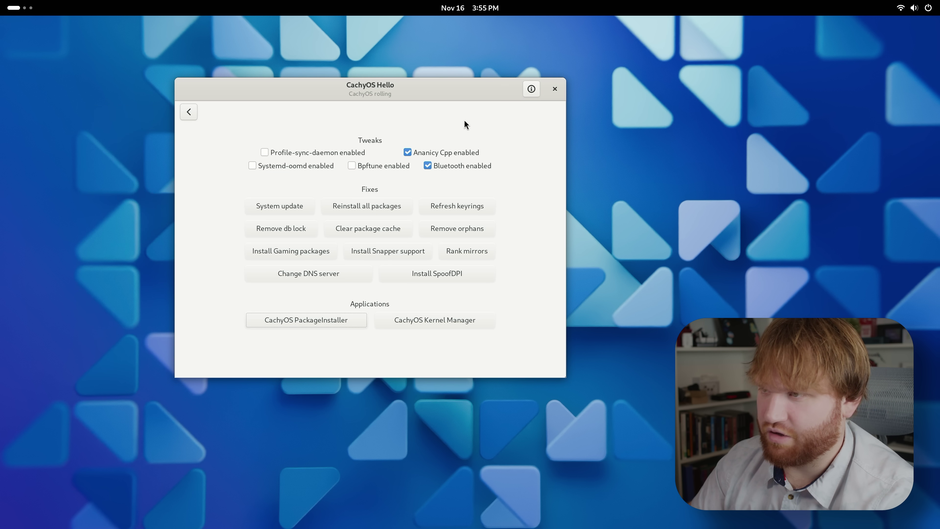
{"action": "left_click", "coordinate": [441, 324]}
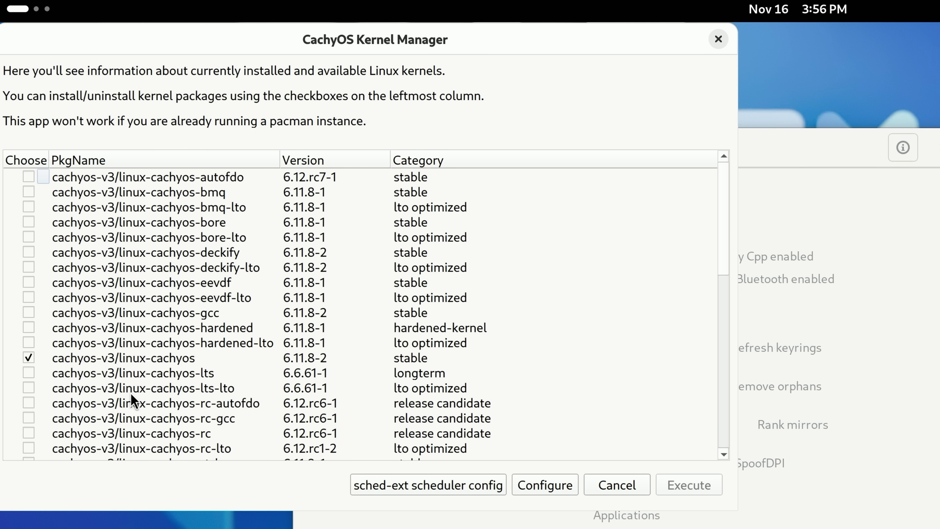
{"action": "scroll", "coordinate": [131, 393], "scroll_direction": "down", "scroll_amount": 12}
{"action": "scroll", "coordinate": [133, 401], "scroll_direction": "down", "scroll_amount": 1}
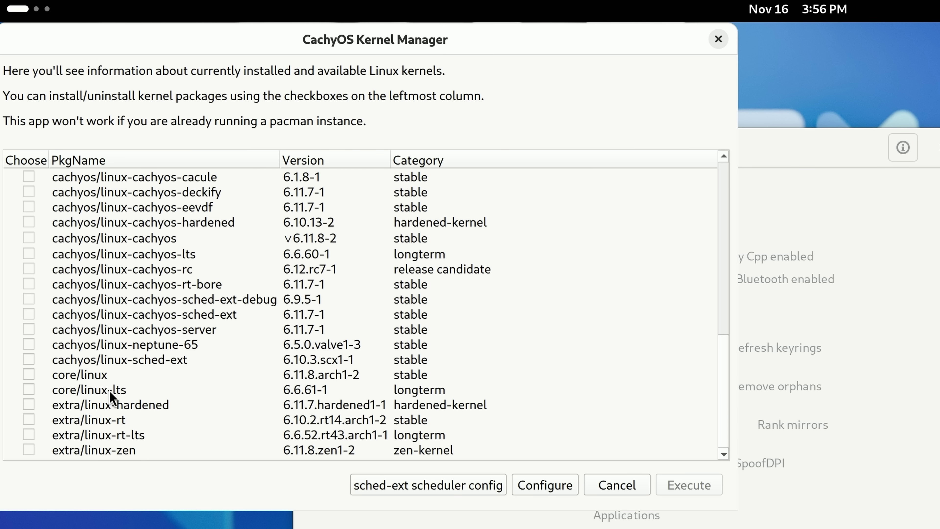
{"action": "scroll", "coordinate": [162, 329], "scroll_direction": "up", "scroll_amount": 10}
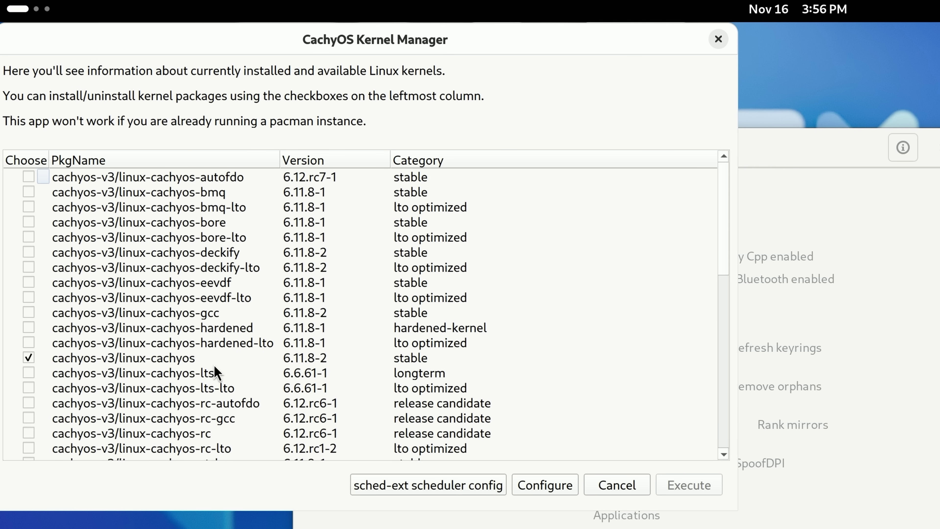
Inspect the kernel build configuration's Patches list, then close the Configure dialog
{"action": "left_click", "coordinate": [547, 489]}
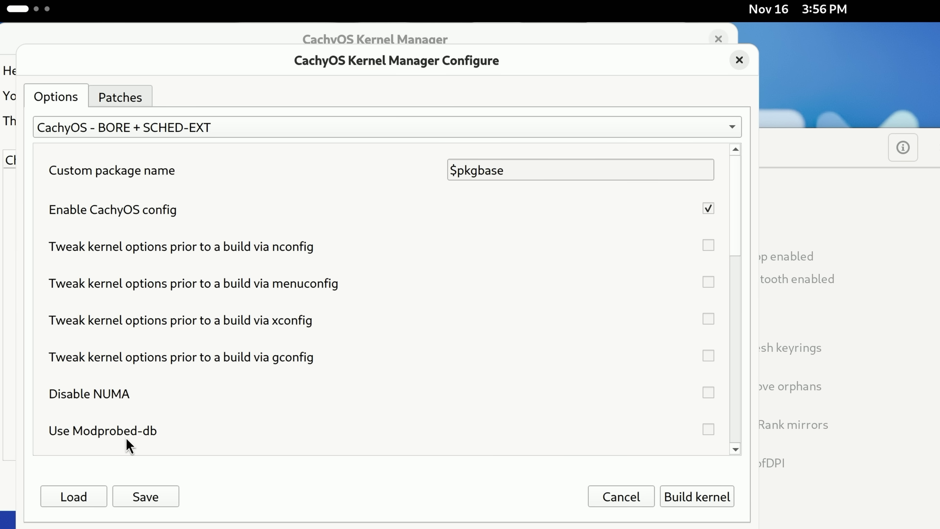
{"action": "left_click", "coordinate": [118, 97]}
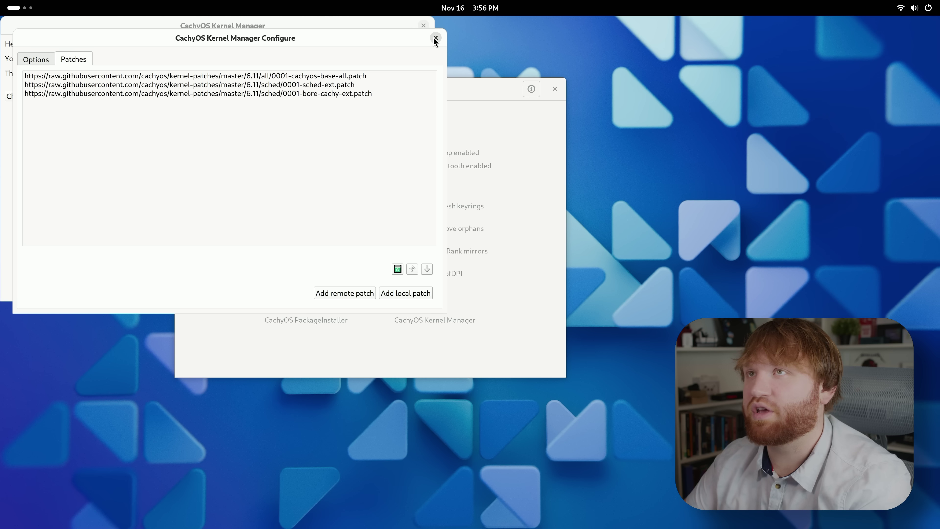
{"action": "left_click", "coordinate": [739, 60]}
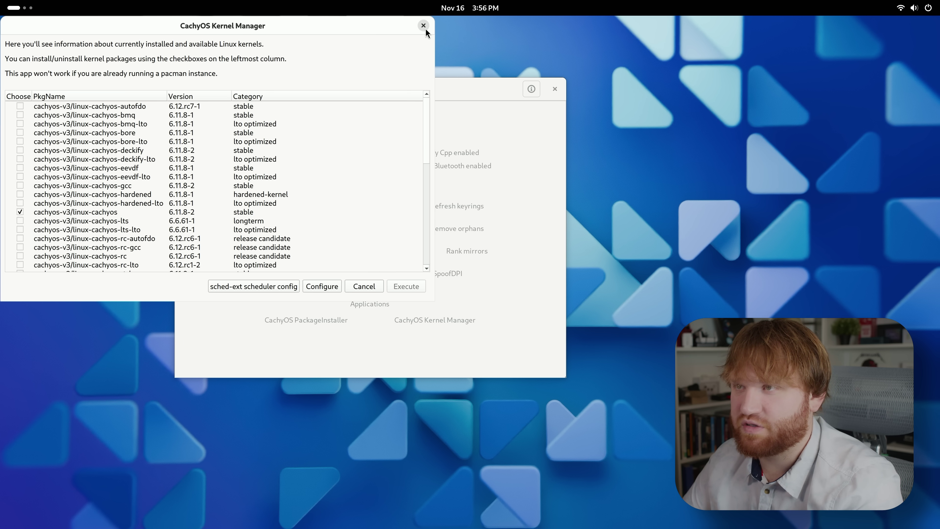
Close the Kernel Manager window and launch the Web browser from the dock
{"action": "left_click", "coordinate": [424, 25]}
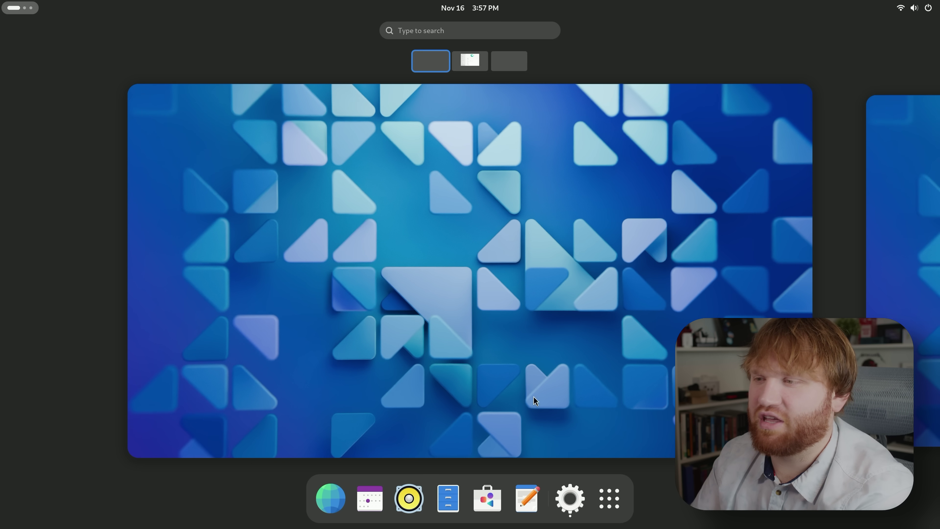
{"action": "left_click", "coordinate": [325, 497]}
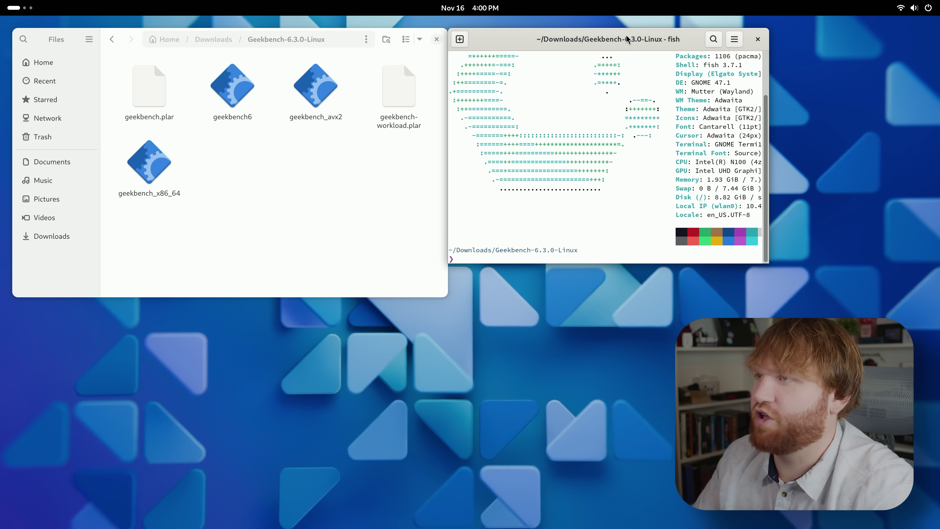
Move the fish terminal window down so it sits over the Files window
{"action": "left_click_drag", "start_coordinate": [627, 35], "coordinate": [468, 152]}
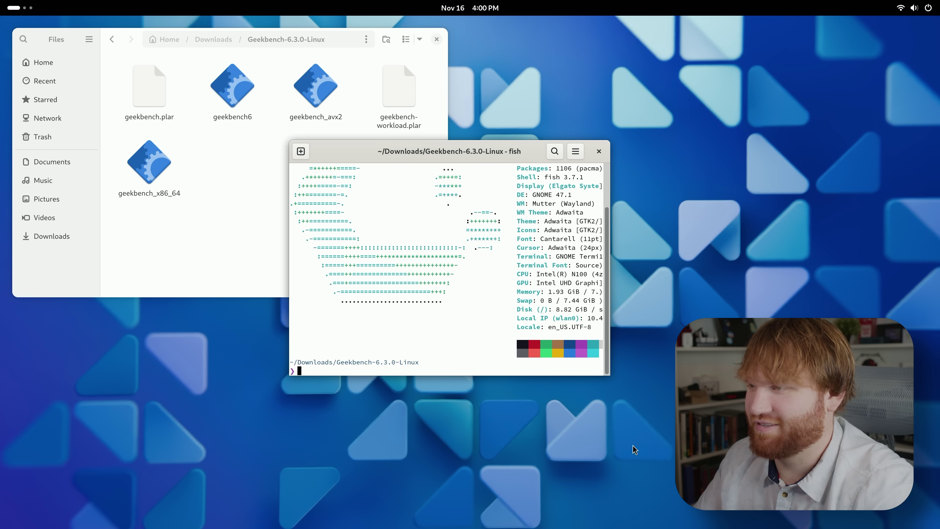